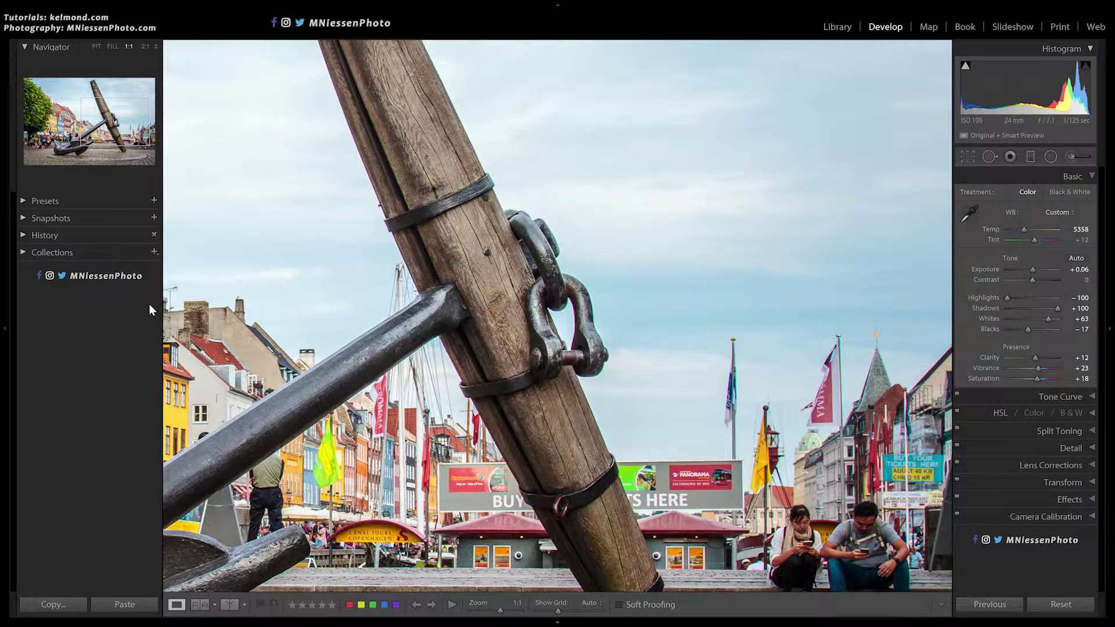
Zoom the anchor photo from 1:1 up to 4:1, centred on the shackle.
{"action": "left_click", "coordinate": [146, 47]}
{"action": "left_click", "coordinate": [155, 47]}
{"action": "left_click", "coordinate": [141, 117]}
{"action": "left_click", "coordinate": [155, 47]}
{"action": "left_click", "coordinate": [143, 127]}
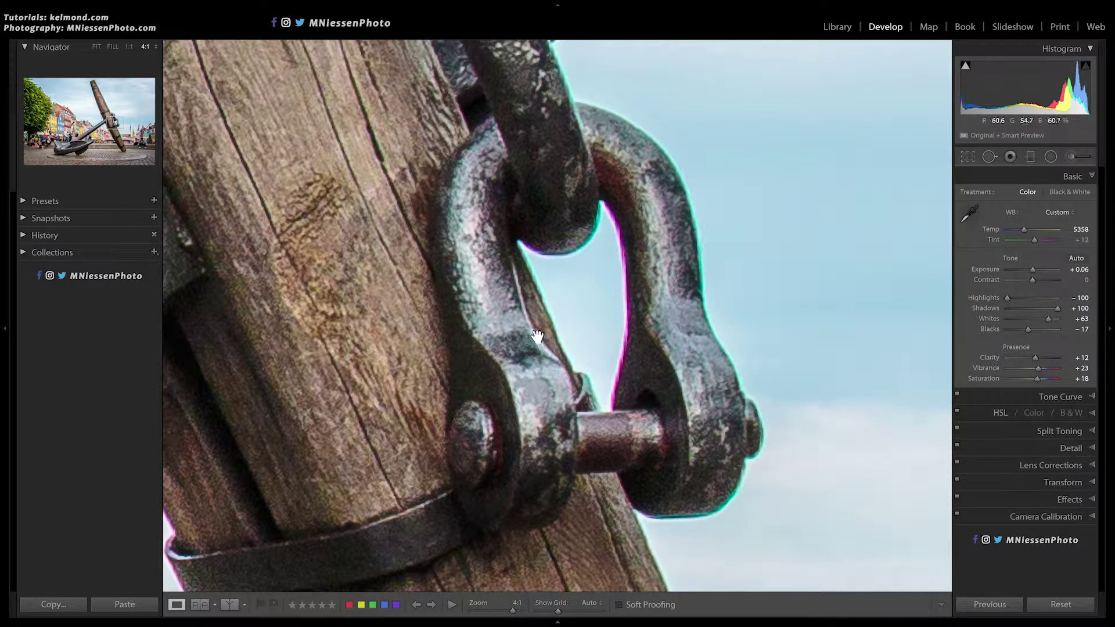
{"action": "left_click_drag", "start_coordinate": [368, 332], "coordinate": [334, 342]}
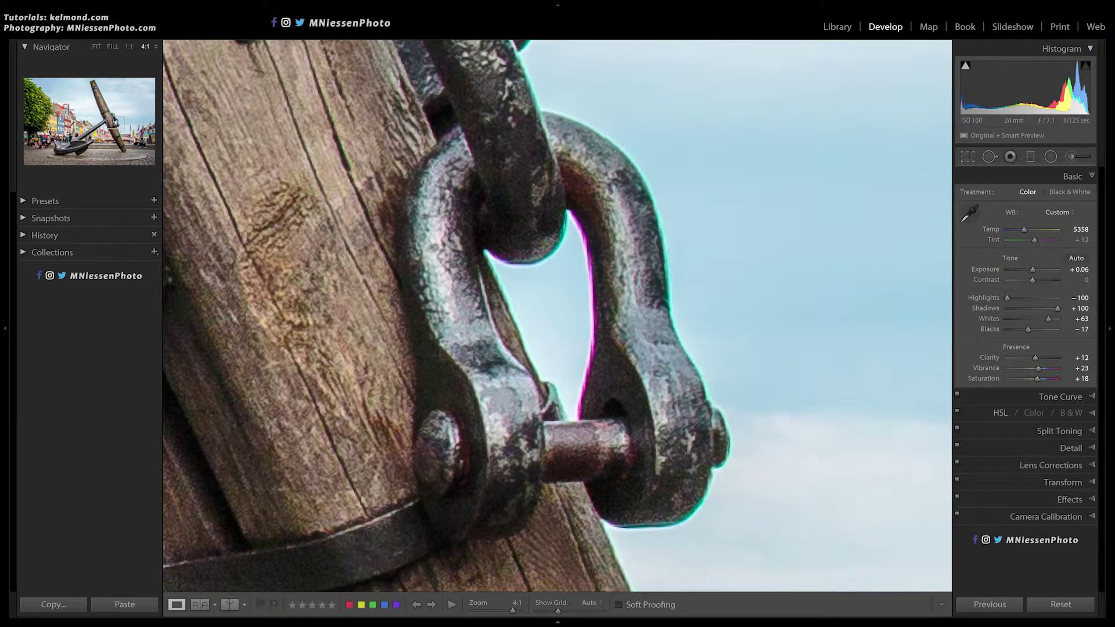
Jump the close-up to the shaft and the red roofs, pan over the dormers, then return to Fit.
{"action": "left_click", "coordinate": [108, 118]}
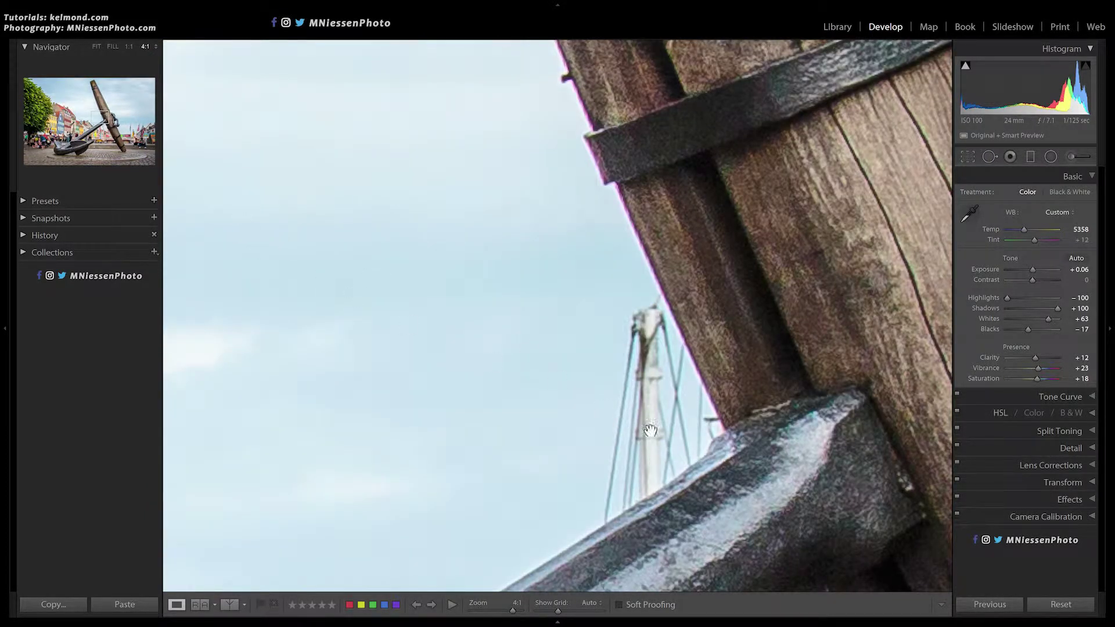
{"action": "left_click", "coordinate": [65, 108]}
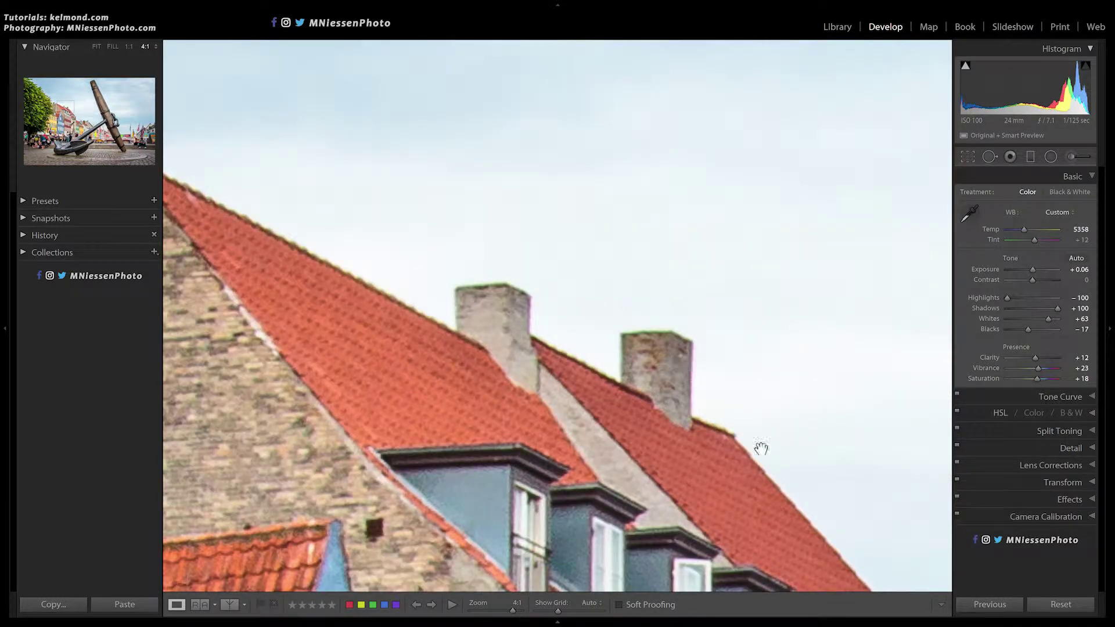
{"action": "left_click_drag", "start_coordinate": [841, 550], "coordinate": [778, 465]}
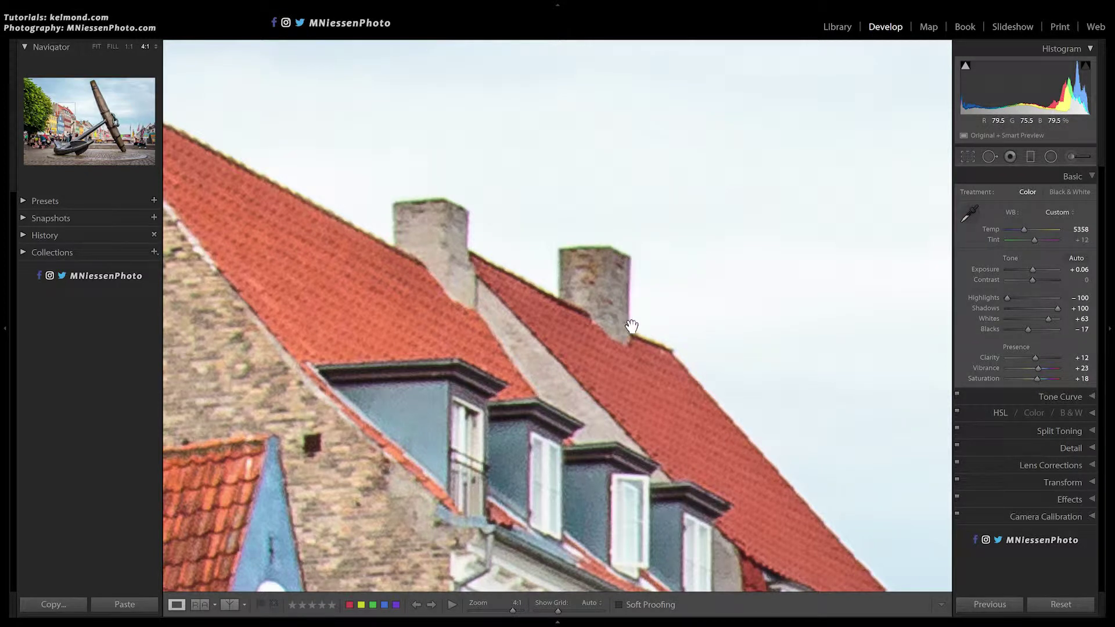
{"action": "left_click", "coordinate": [662, 360]}
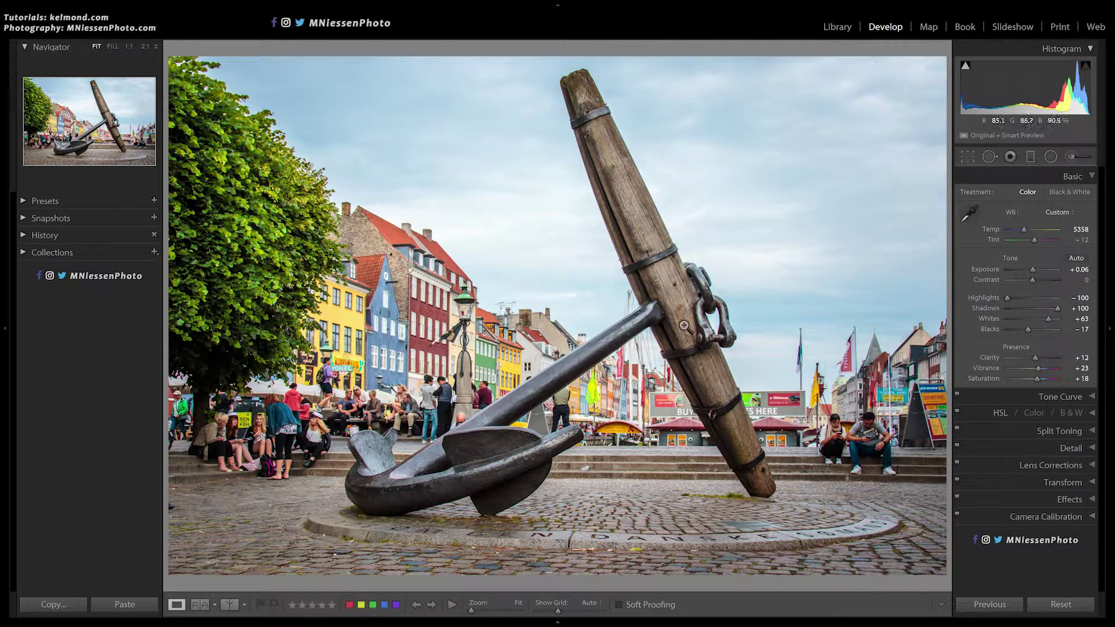
Zoom to 2:1 on the shackle and pan up and down along its edges.
{"action": "left_click", "coordinate": [722, 325]}
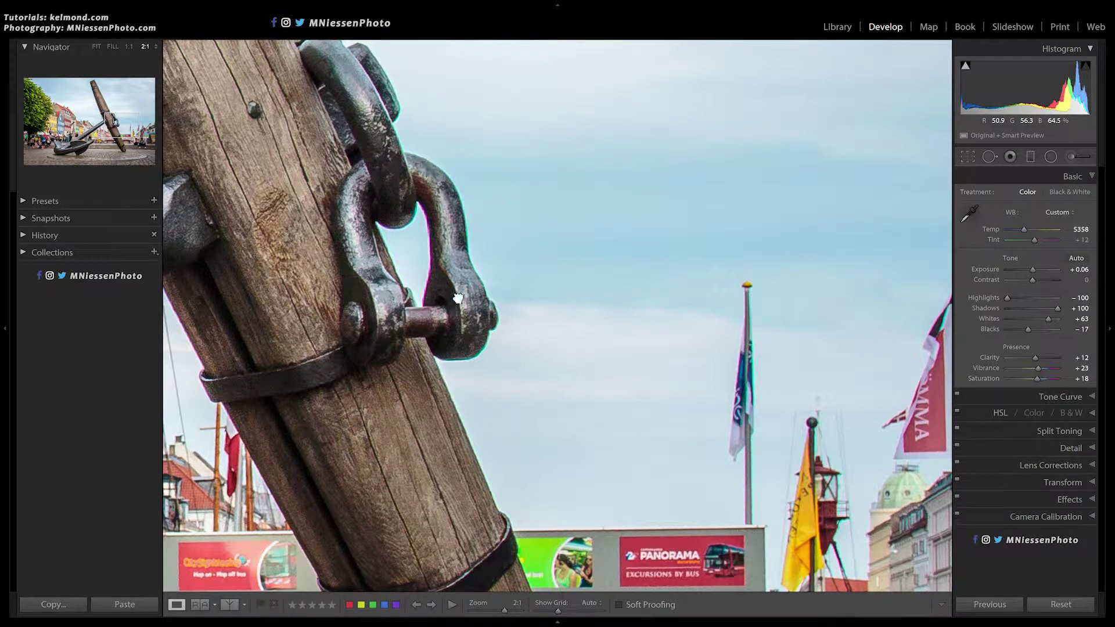
{"action": "left_click_drag", "start_coordinate": [440, 213], "coordinate": [433, 198]}
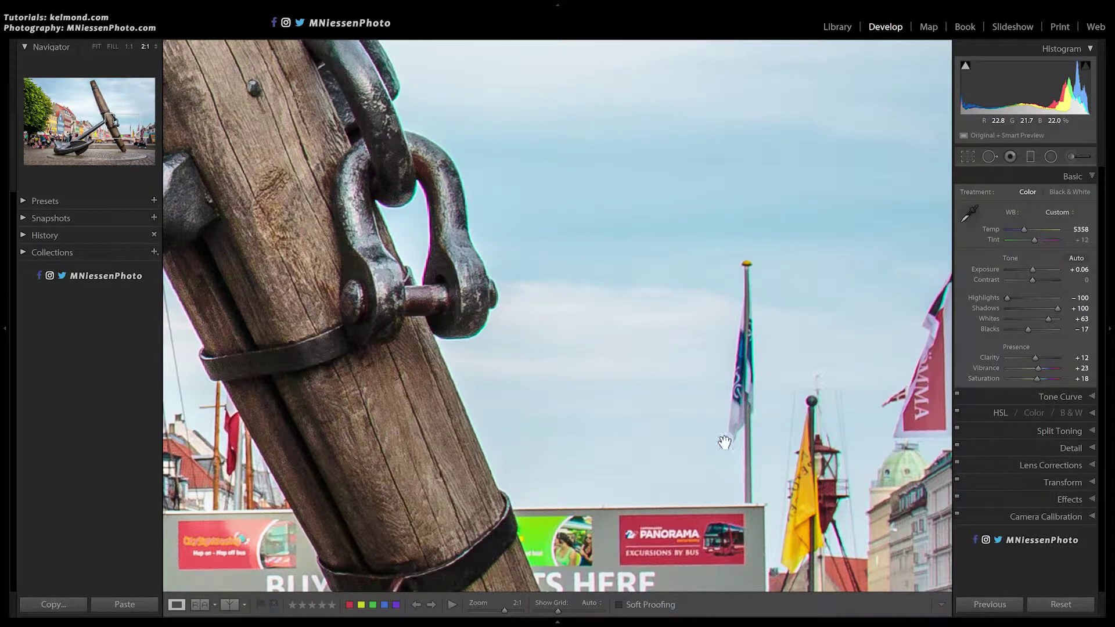
{"action": "left_click_drag", "start_coordinate": [747, 267], "coordinate": [746, 311]}
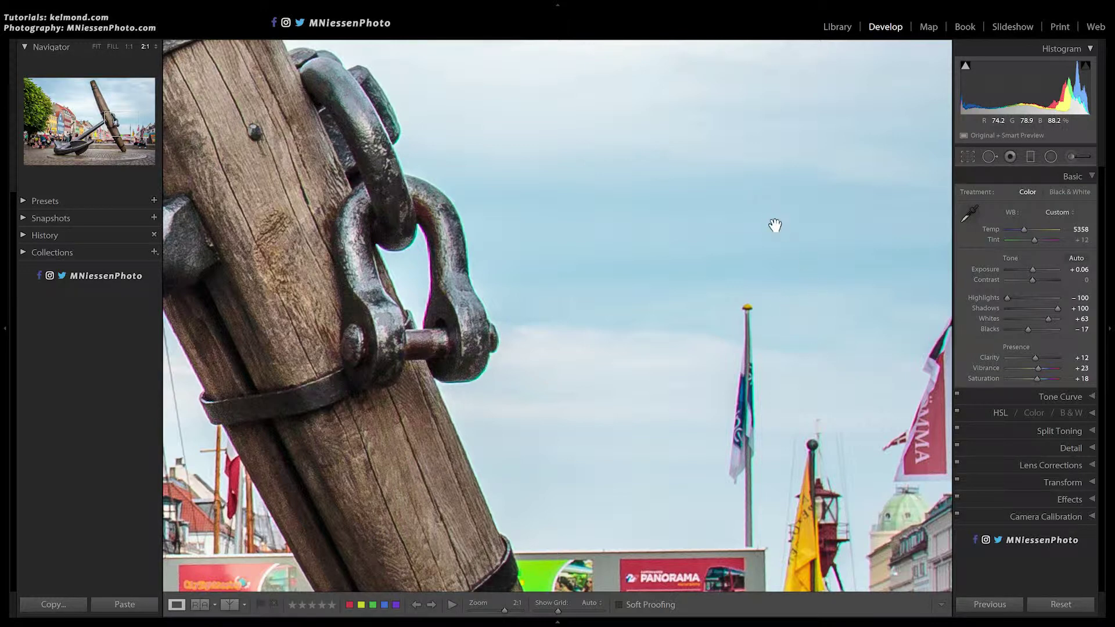
Enable Remove Chromatic Aberration in Lens Corrections and pan to the shackle and anchor arm.
{"action": "left_click", "coordinate": [1043, 464]}
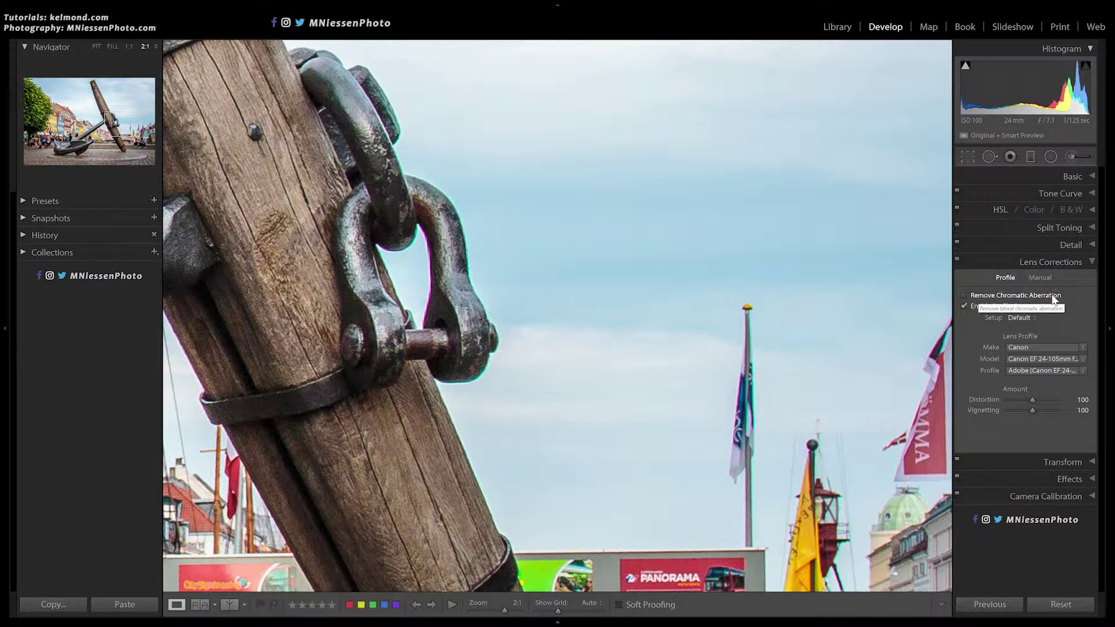
{"action": "left_click", "coordinate": [965, 296]}
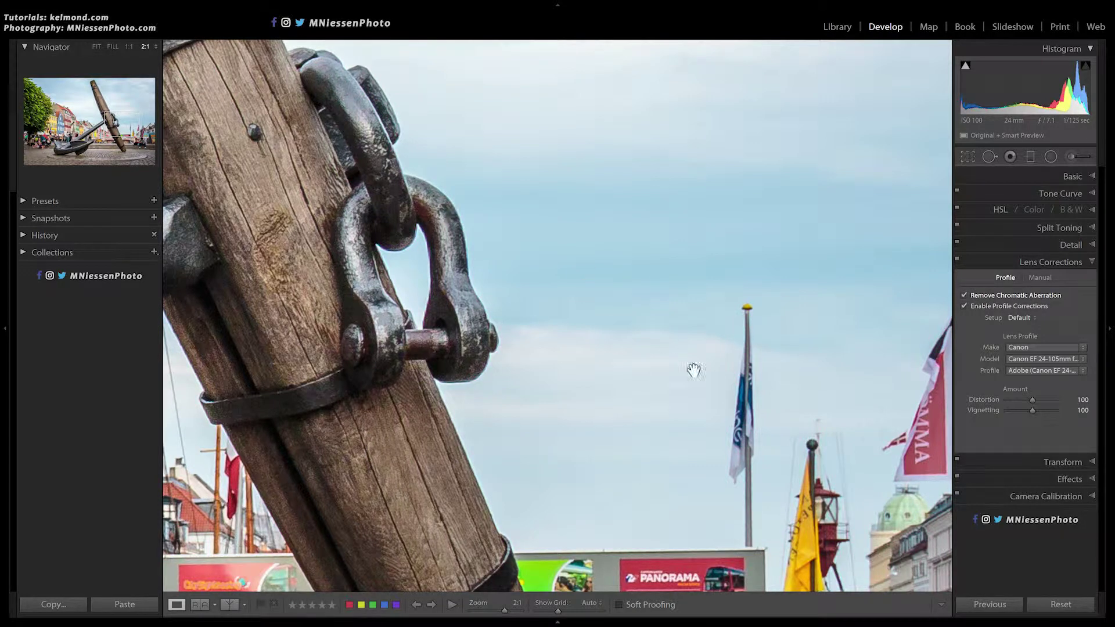
{"action": "left_click_drag", "start_coordinate": [736, 392], "coordinate": [650, 357]}
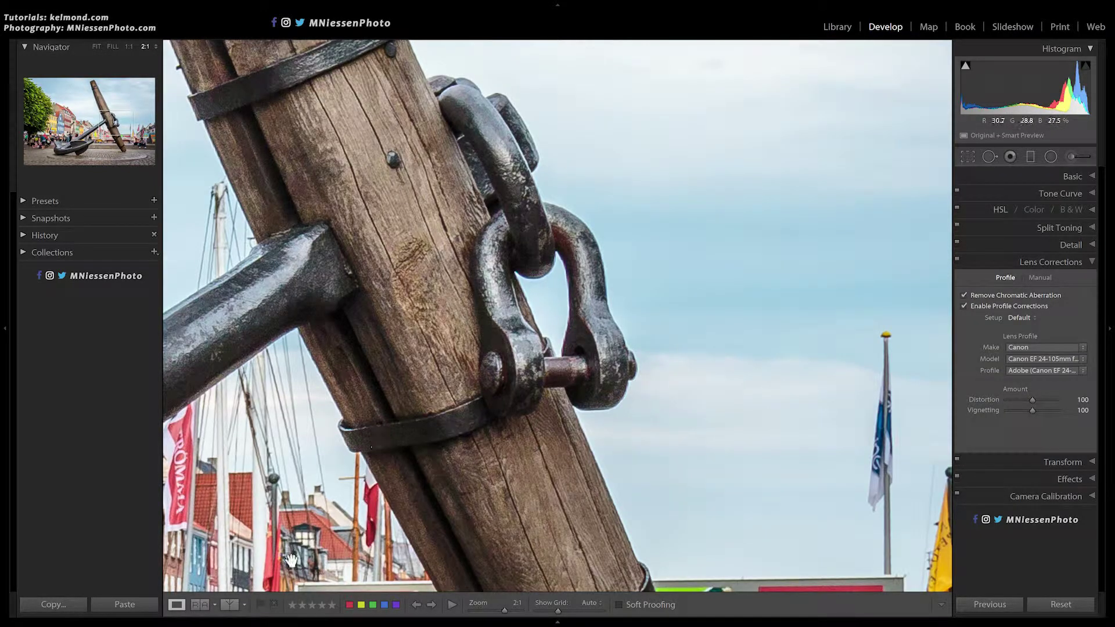
Switch to the Before/After Top/Bottom Split and pan along the wooden shaft to the upper metal band.
{"action": "left_click", "coordinate": [246, 605]}
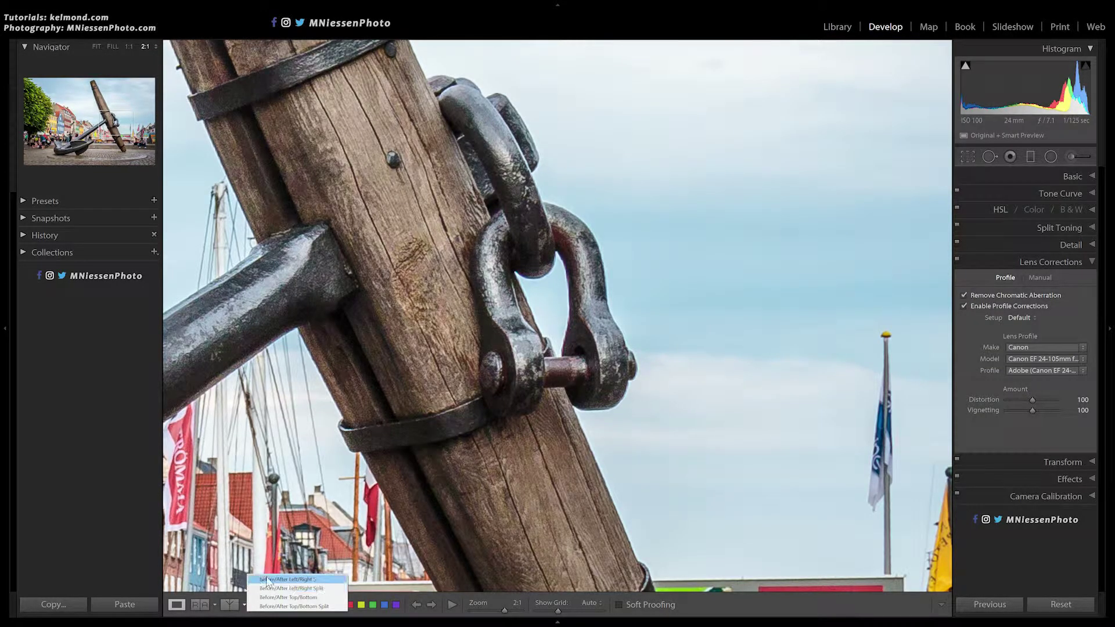
{"action": "left_click", "coordinate": [276, 606]}
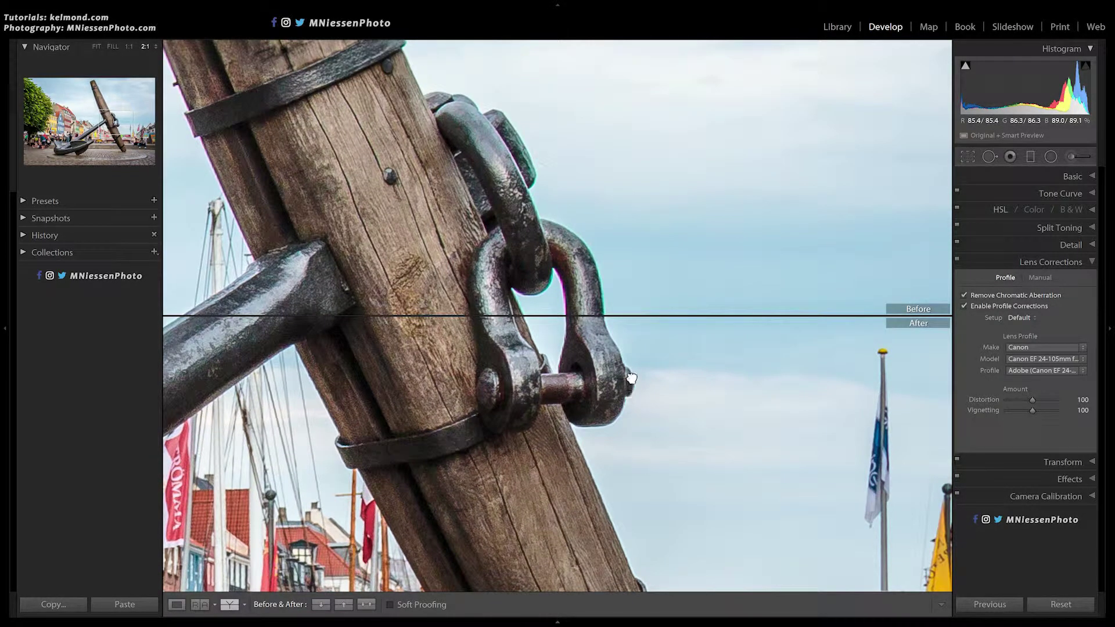
{"action": "left_click_drag", "start_coordinate": [632, 377], "coordinate": [613, 265]}
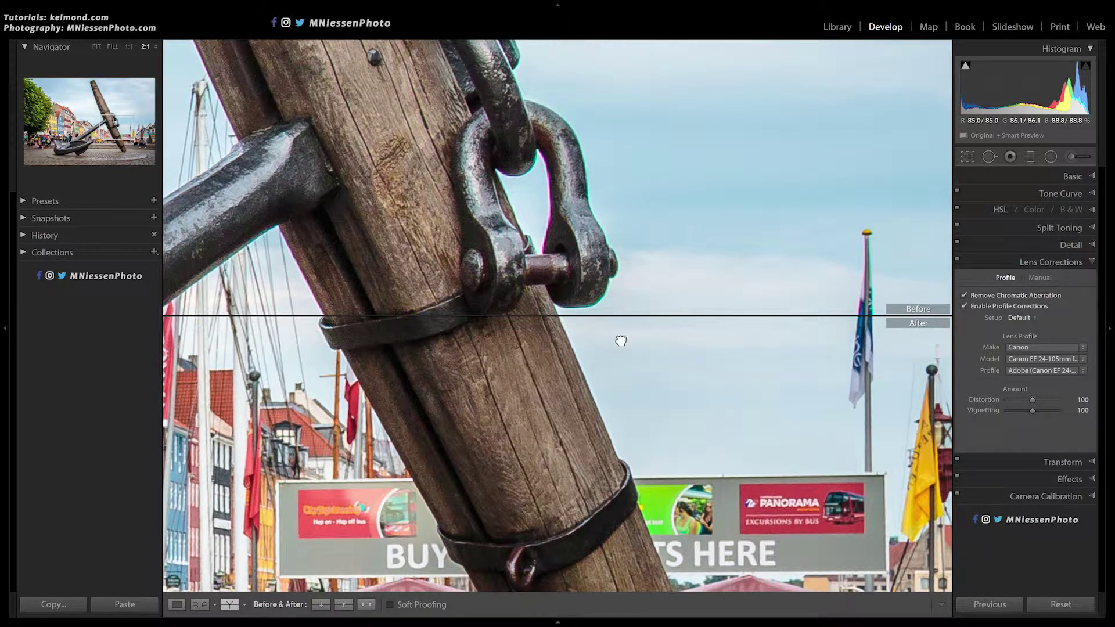
{"action": "scroll", "coordinate": [511, 291], "scroll_direction": "down", "scroll_amount": 1}
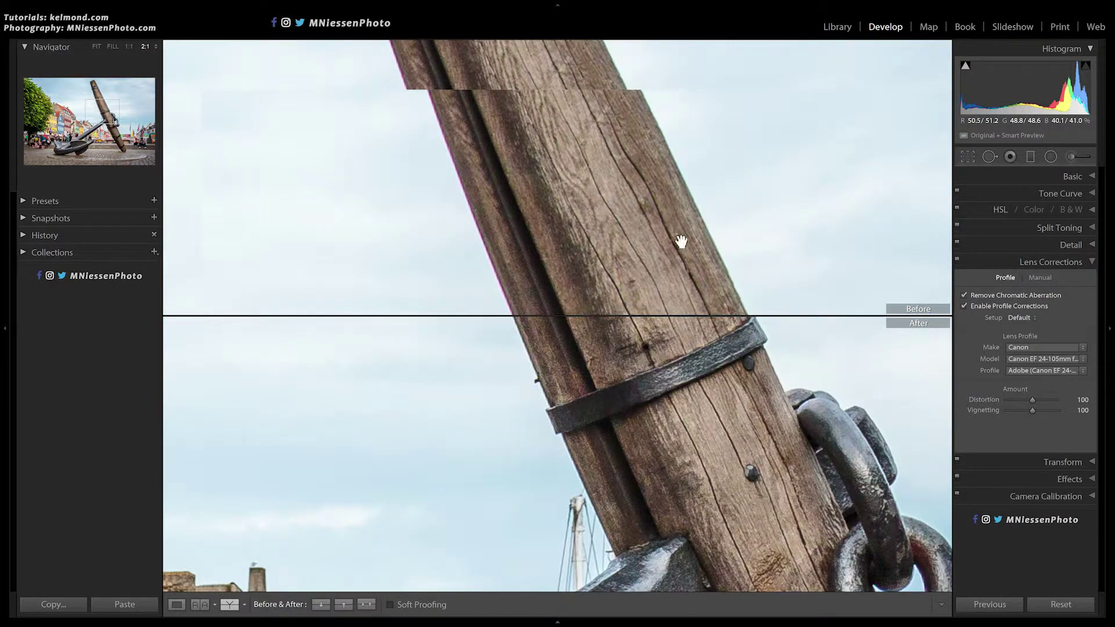
{"action": "left_click_drag", "start_coordinate": [620, 133], "coordinate": [653, 192]}
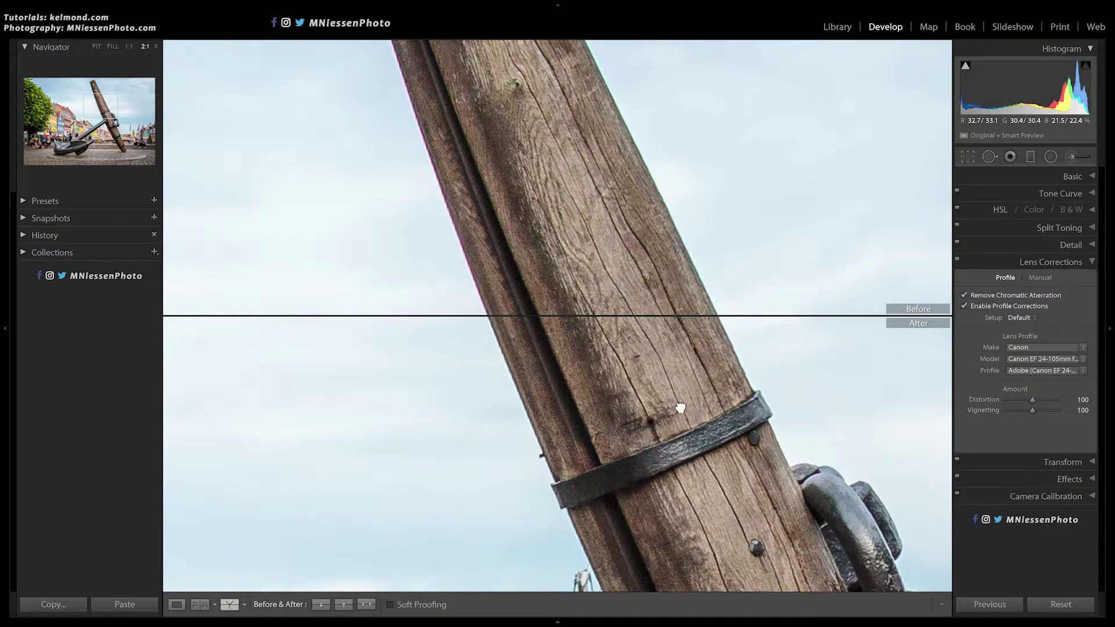
{"action": "left_click_drag", "start_coordinate": [684, 410], "coordinate": [697, 424]}
{"action": "left_click_drag", "start_coordinate": [675, 119], "coordinate": [741, 263]}
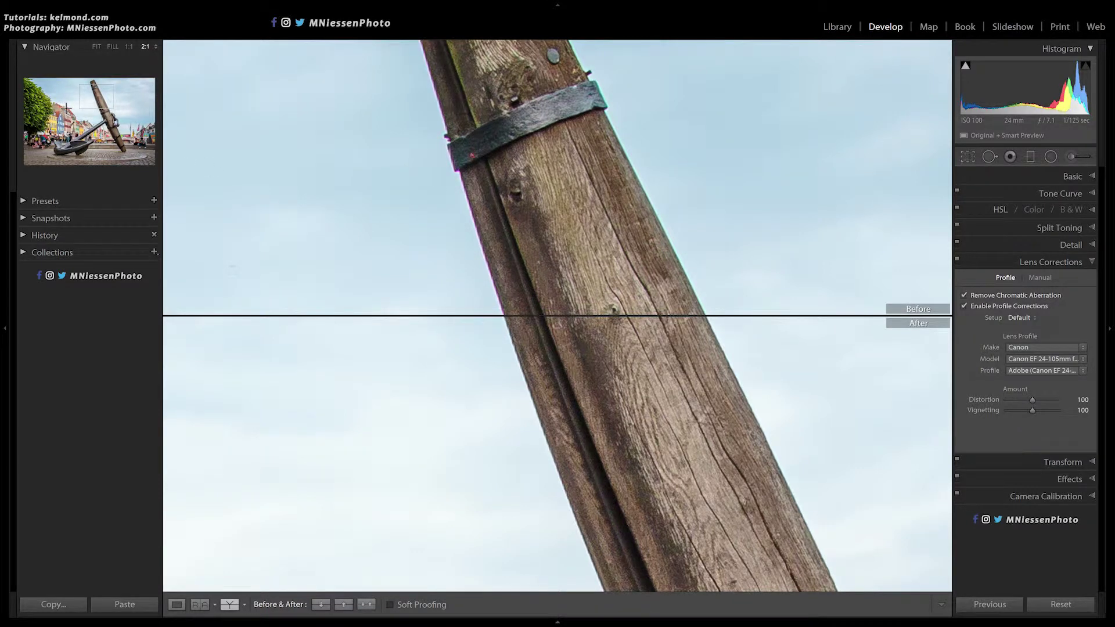
Pan the before/after comparison across the rooftops, then from the top-left corner over the tree's leaves.
{"action": "left_click", "coordinate": [64, 107]}
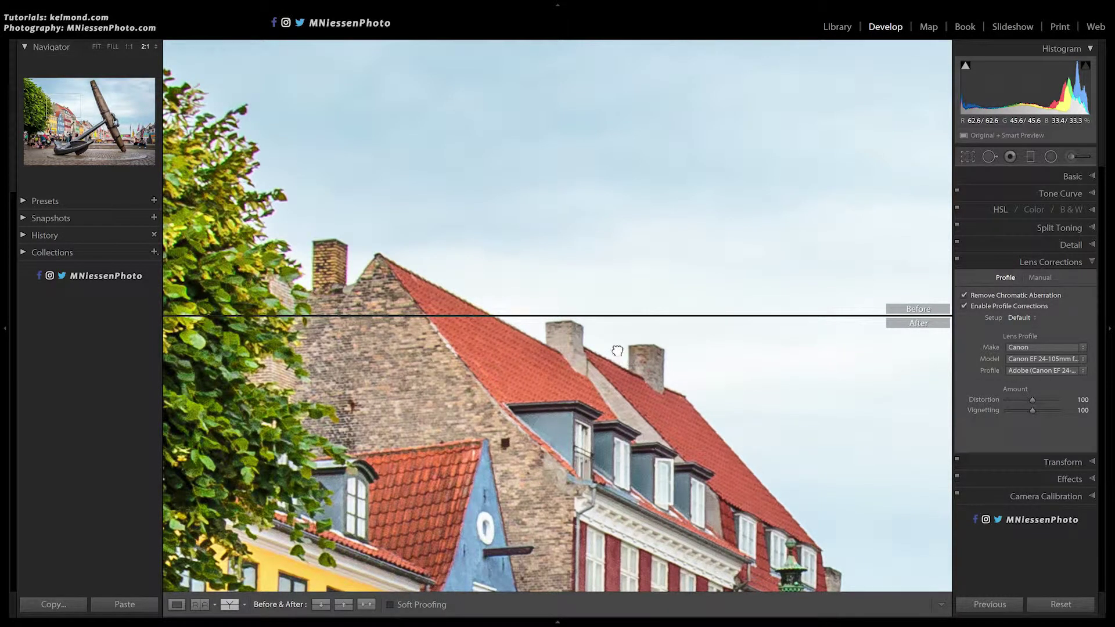
{"action": "left_click_drag", "start_coordinate": [612, 349], "coordinate": [620, 391]}
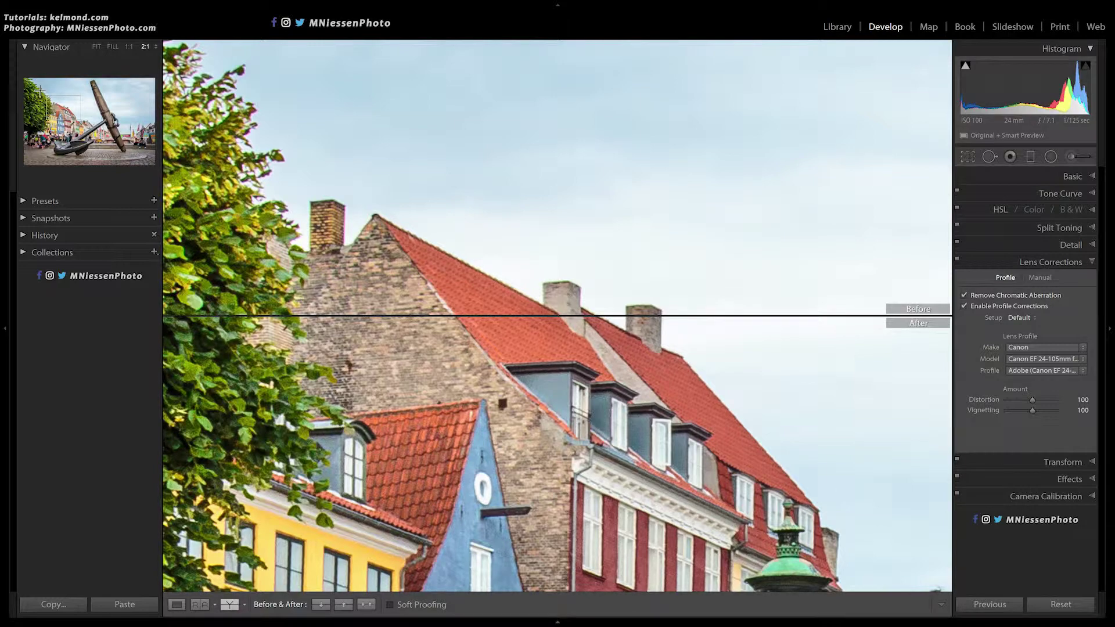
{"action": "key", "text": "Home"}
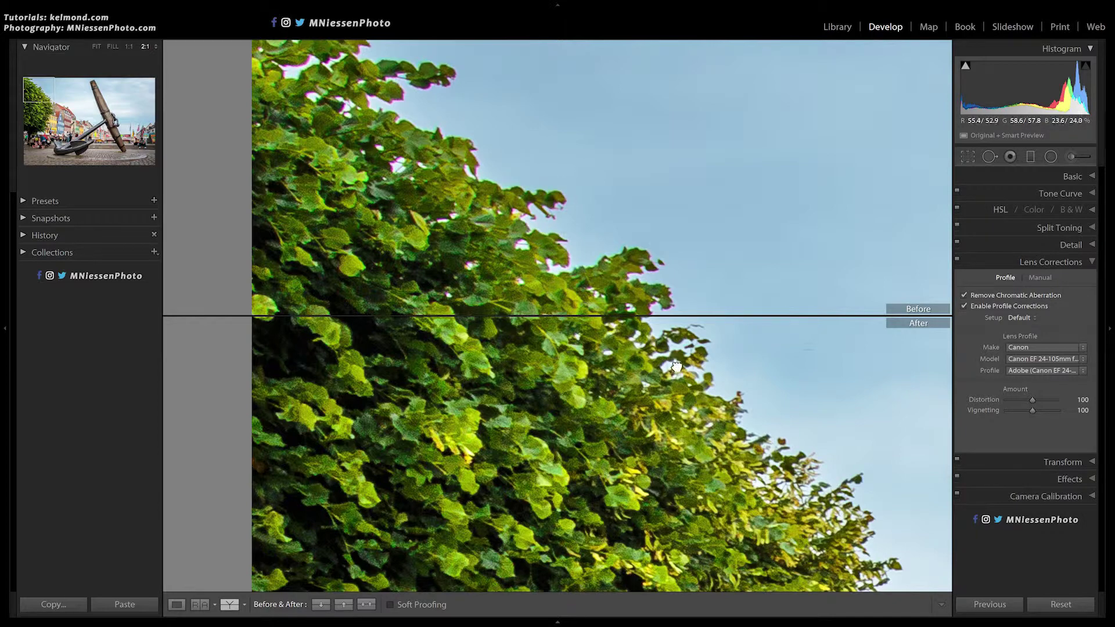
{"action": "left_click_drag", "start_coordinate": [675, 367], "coordinate": [629, 332]}
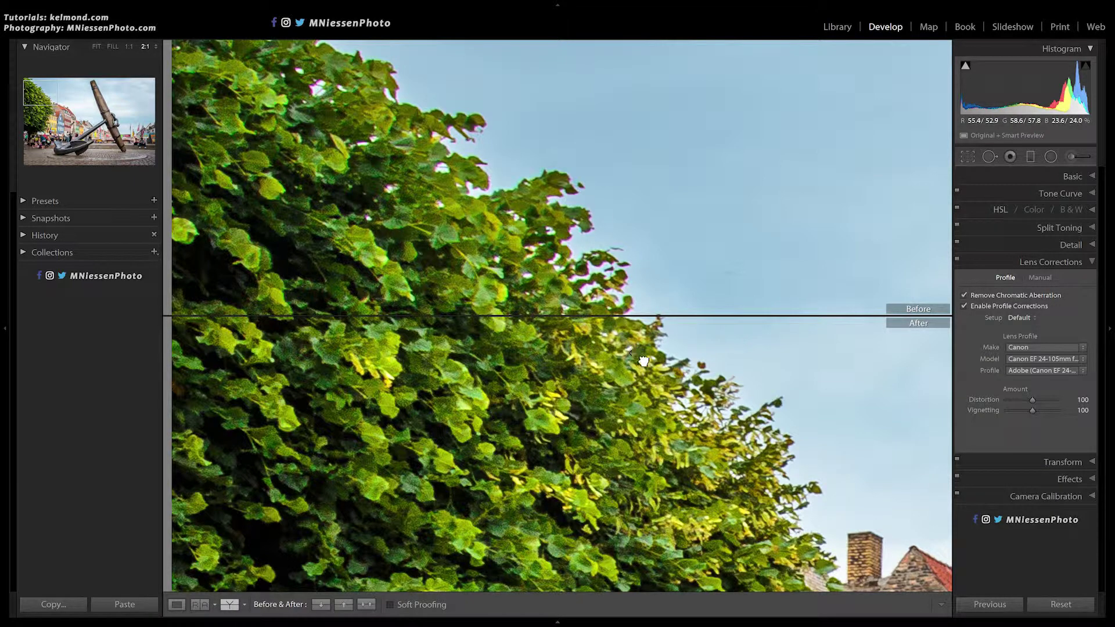
{"action": "left_click_drag", "start_coordinate": [580, 329], "coordinate": [684, 474]}
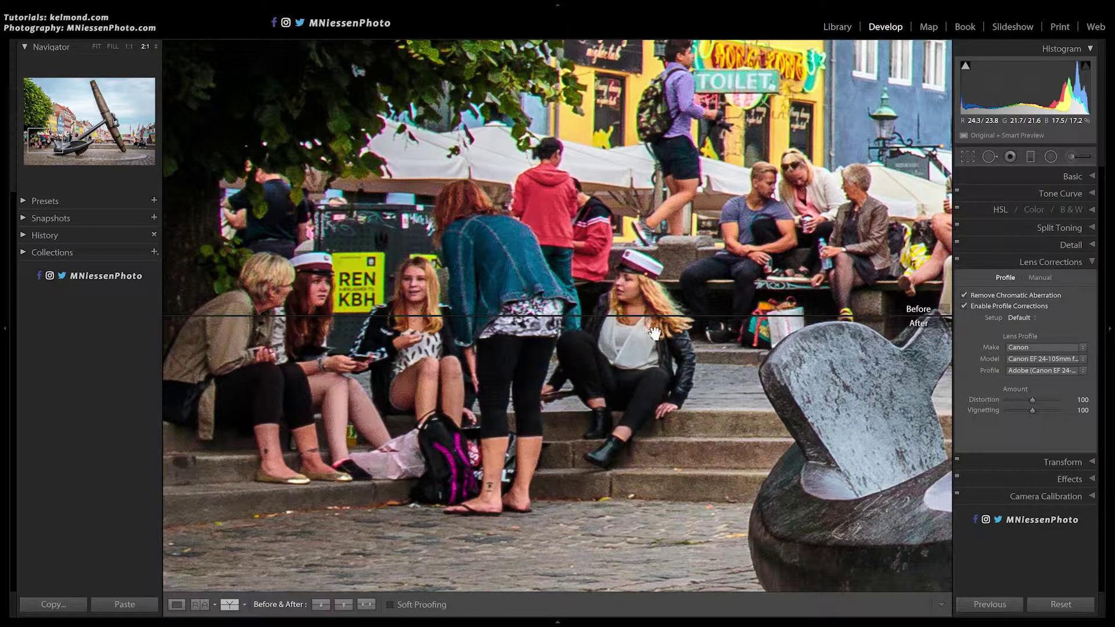
Shift the comparison over the people seated on the steps.
{"action": "left_click_drag", "start_coordinate": [665, 290], "coordinate": [663, 308]}
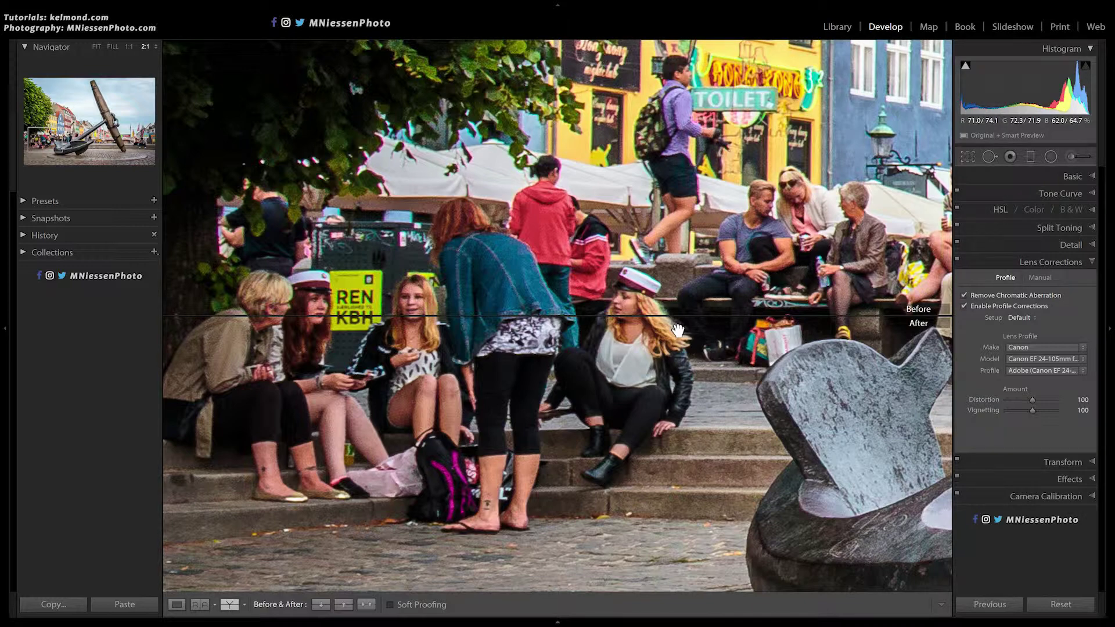
{"action": "scroll", "coordinate": [635, 354], "scroll_direction": "down", "scroll_amount": 1}
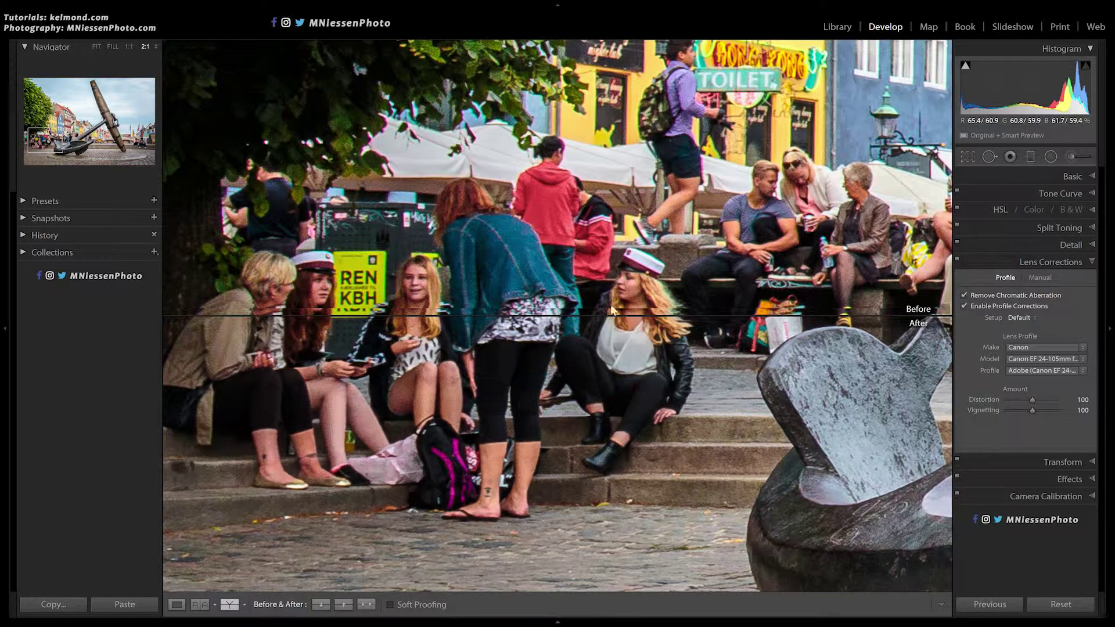
{"action": "scroll", "coordinate": [611, 310], "scroll_direction": "down", "scroll_amount": 1}
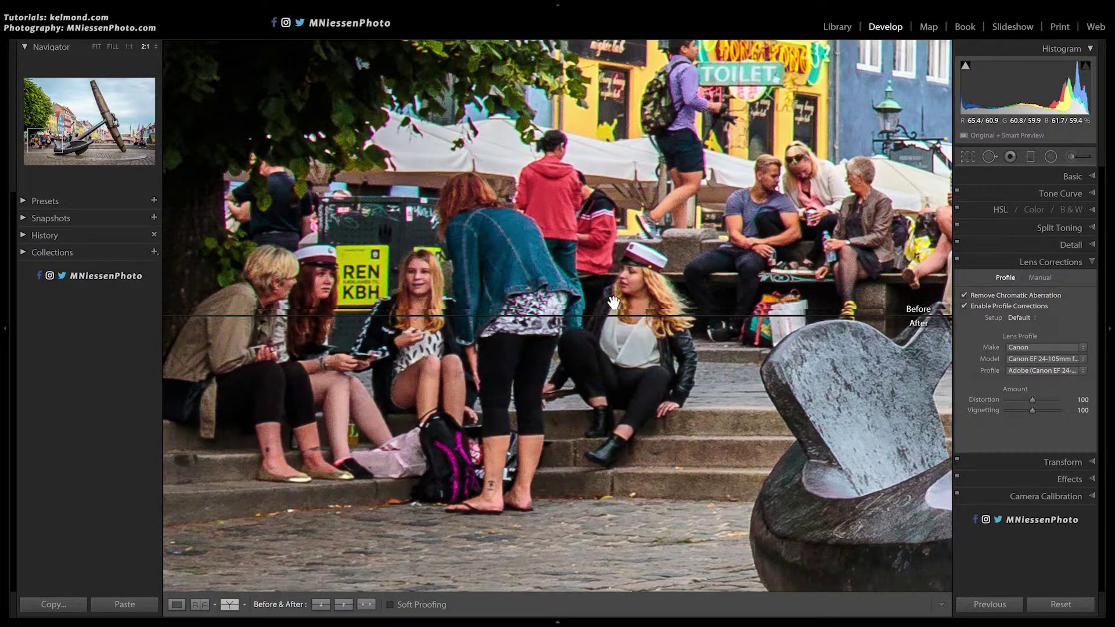
{"action": "scroll", "coordinate": [613, 302], "scroll_direction": "down", "scroll_amount": 1}
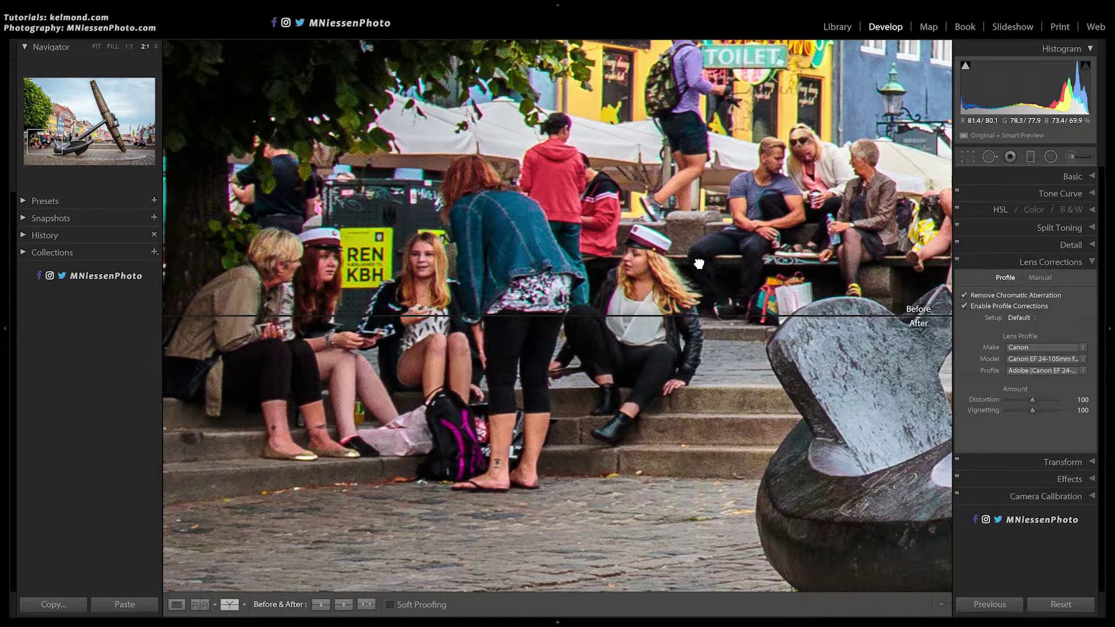
Zoom back in to 2:1, then move on to the green-walled building facade photo.
{"action": "scroll", "coordinate": [698, 302], "scroll_direction": "up", "scroll_amount": 3}
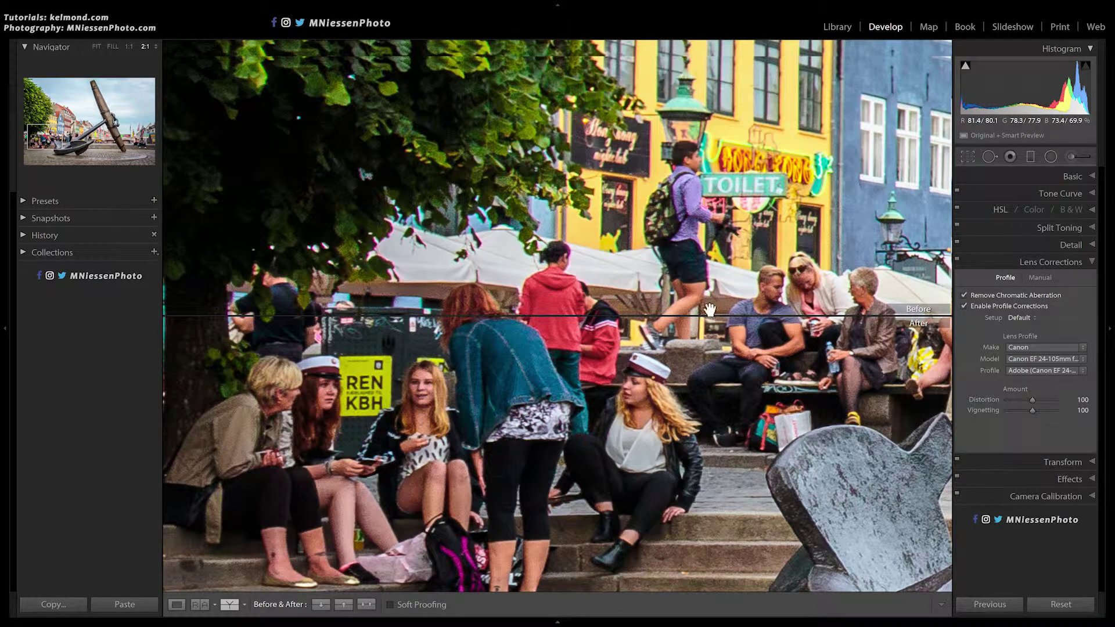
{"action": "scroll", "coordinate": [709, 313], "scroll_direction": "up", "scroll_amount": 1}
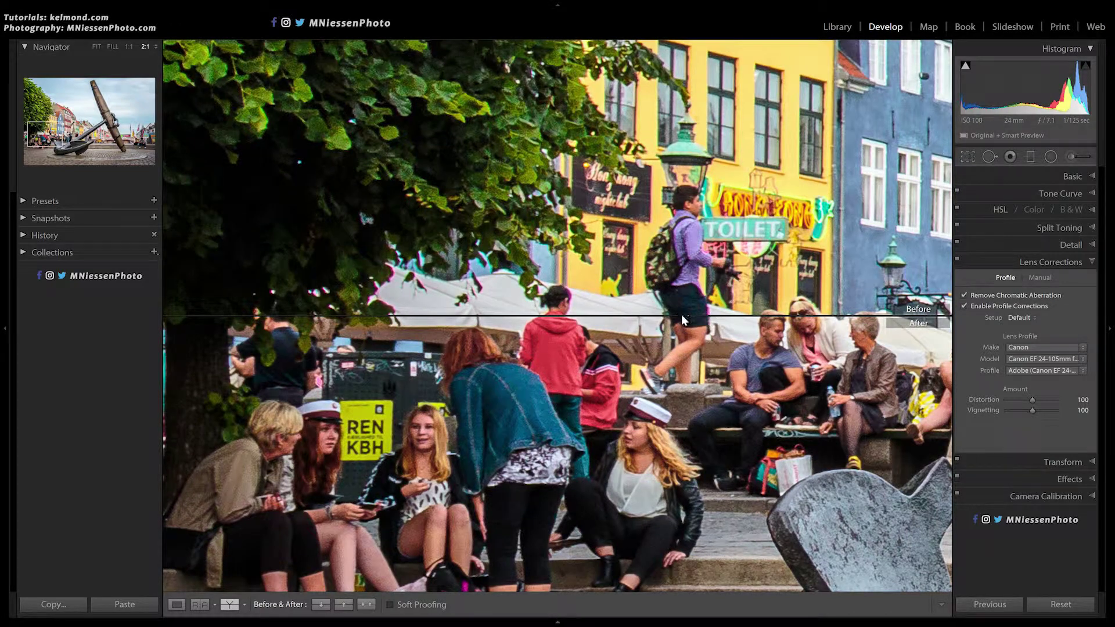
{"action": "scroll", "coordinate": [681, 325], "scroll_direction": "up", "scroll_amount": 1}
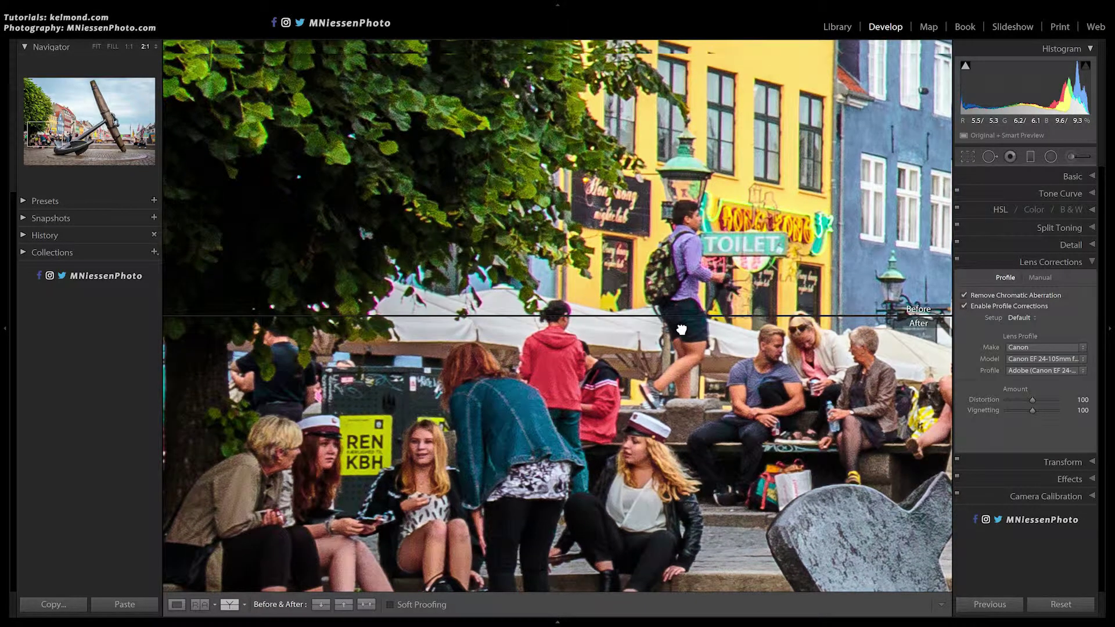
{"action": "scroll", "coordinate": [678, 353], "scroll_direction": "up", "scroll_amount": 1}
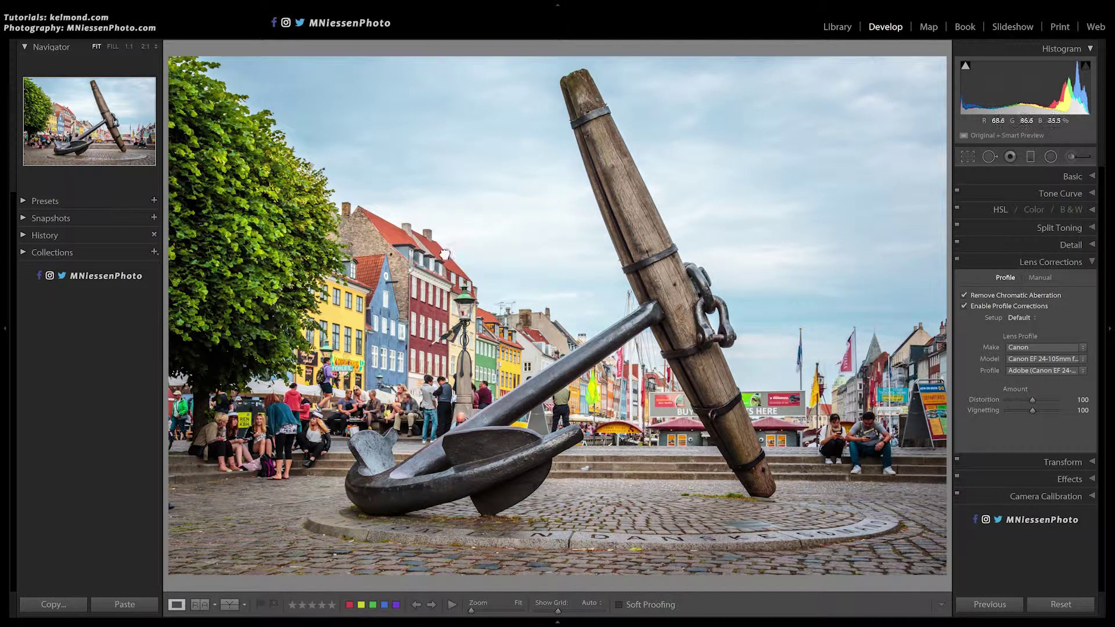
{"action": "left_click", "coordinate": [473, 272]}
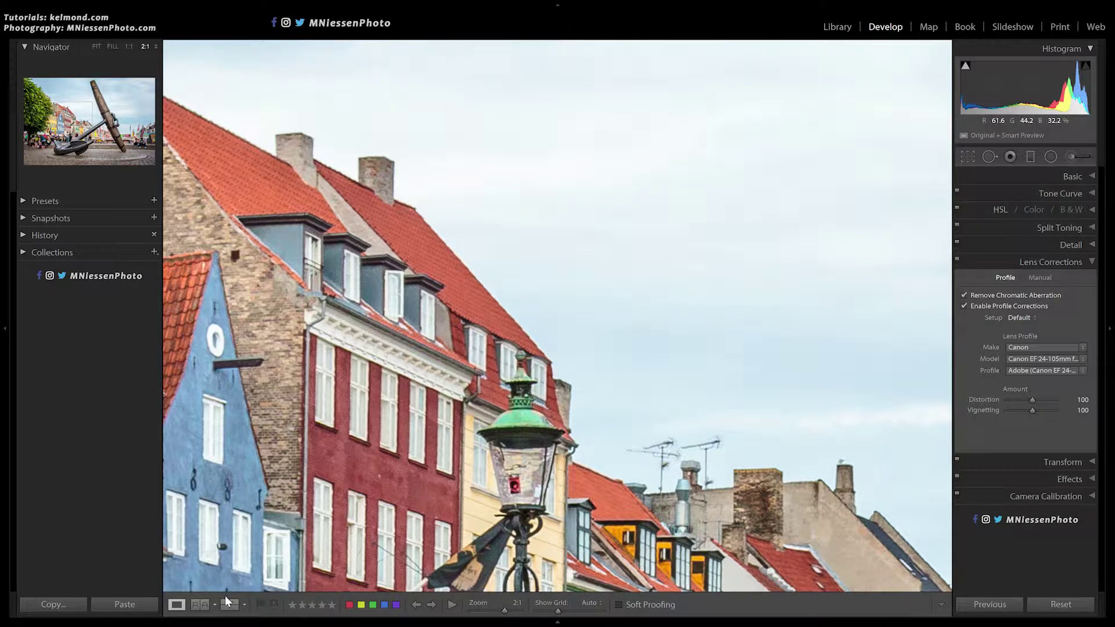
{"action": "key", "text": "alt+shift+y"}
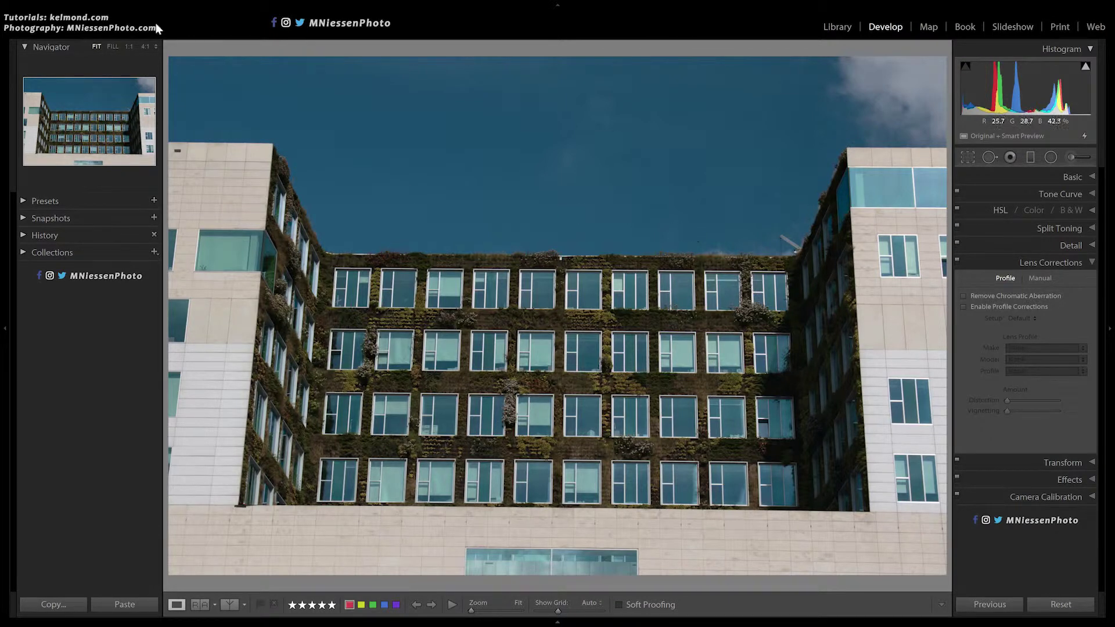
Zoom to 1:1, pan to the building's right-hand wing, then zoom to 4:1 on a window.
{"action": "left_click", "coordinate": [129, 47]}
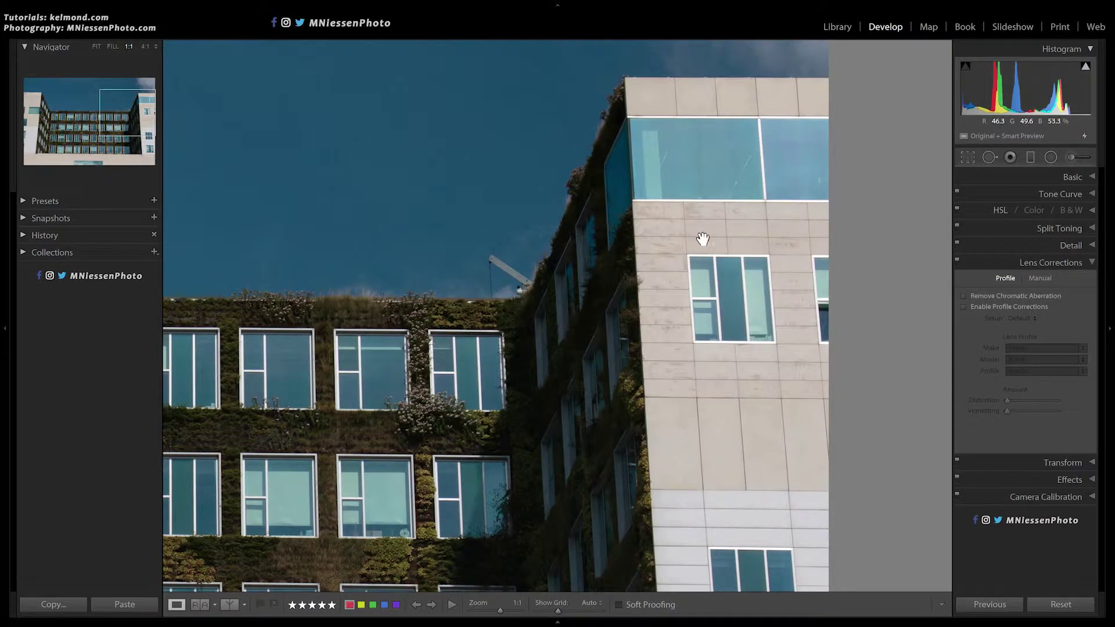
{"action": "left_click_drag", "start_coordinate": [702, 310], "coordinate": [602, 289]}
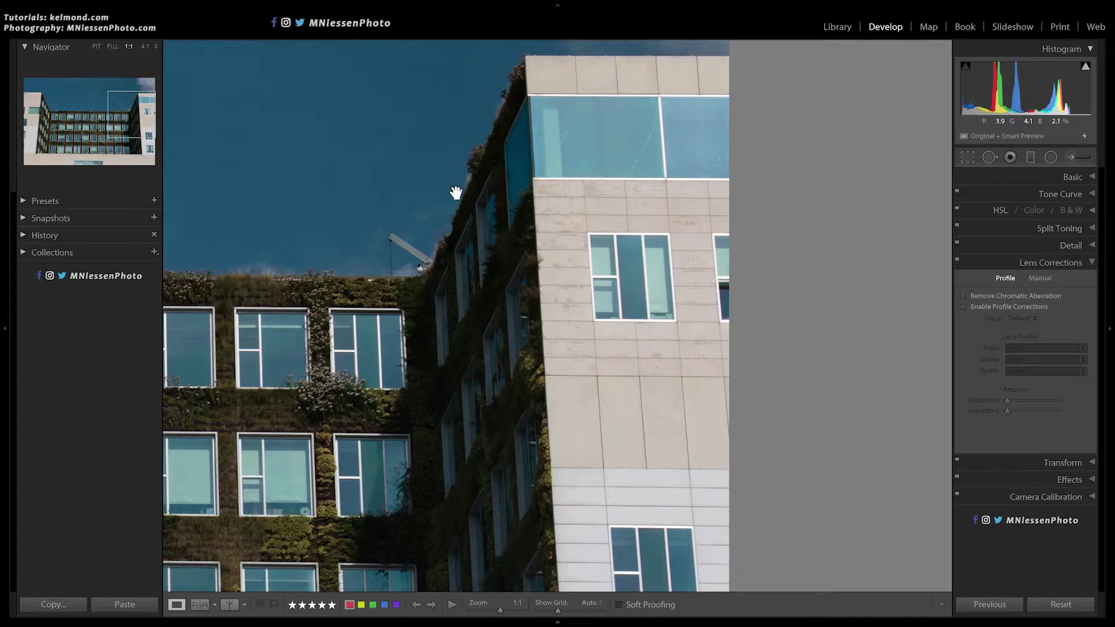
{"action": "left_click", "coordinate": [145, 46]}
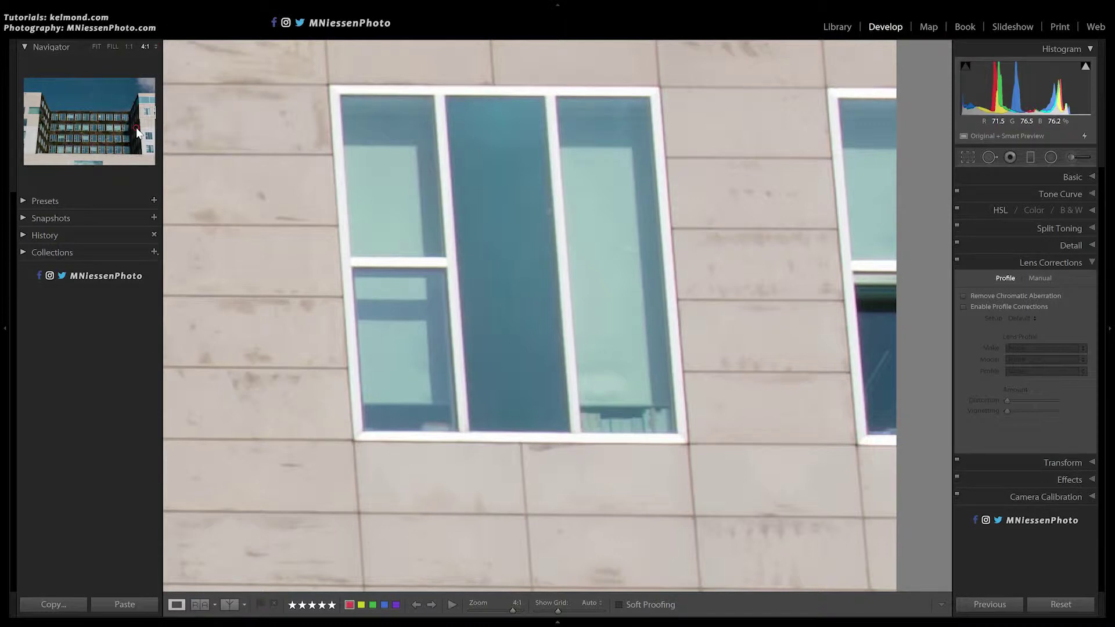
Magnify the window to 8:1 and pan from the upper panes down to its bottom edge.
{"action": "left_click", "coordinate": [136, 128]}
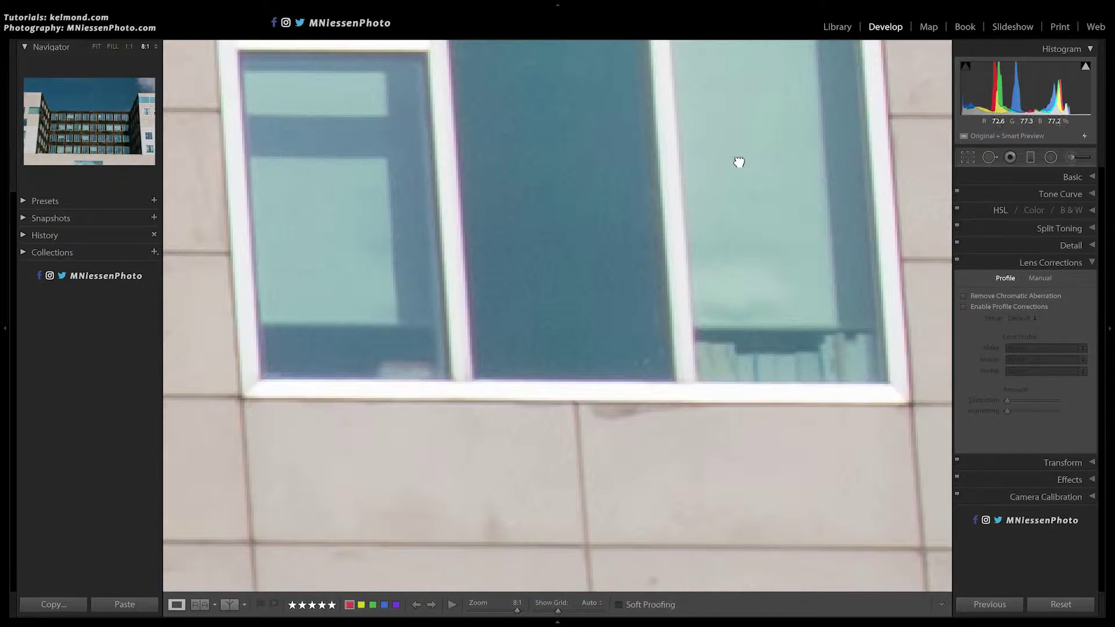
{"action": "left_click_drag", "start_coordinate": [742, 182], "coordinate": [735, 512]}
{"action": "left_click_drag", "start_coordinate": [711, 152], "coordinate": [728, 410]}
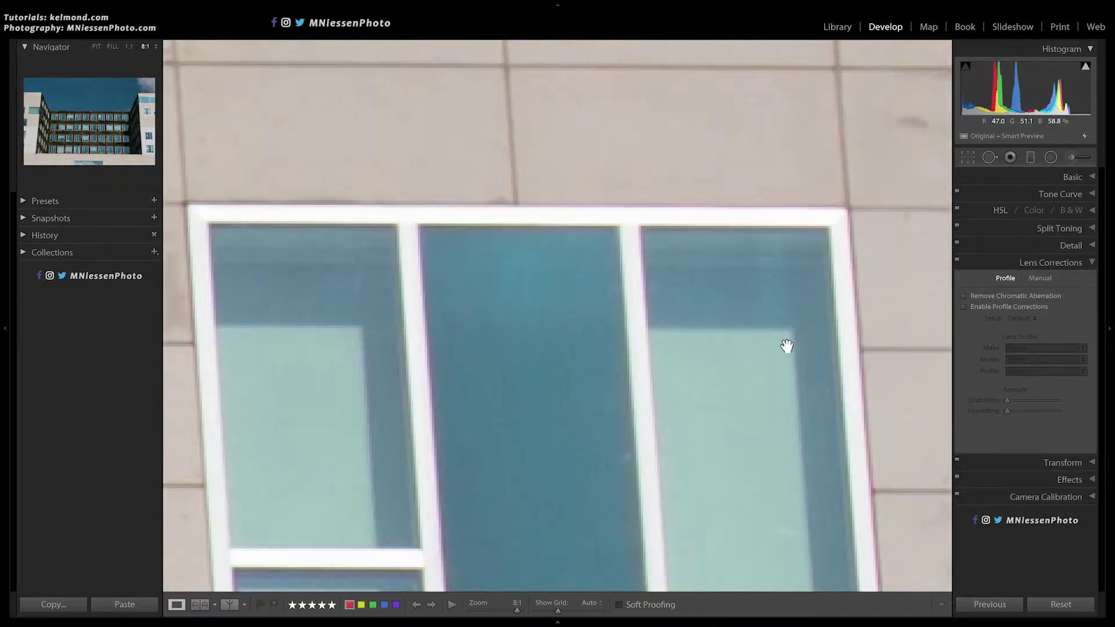
{"action": "left_click_drag", "start_coordinate": [786, 364], "coordinate": [794, 191]}
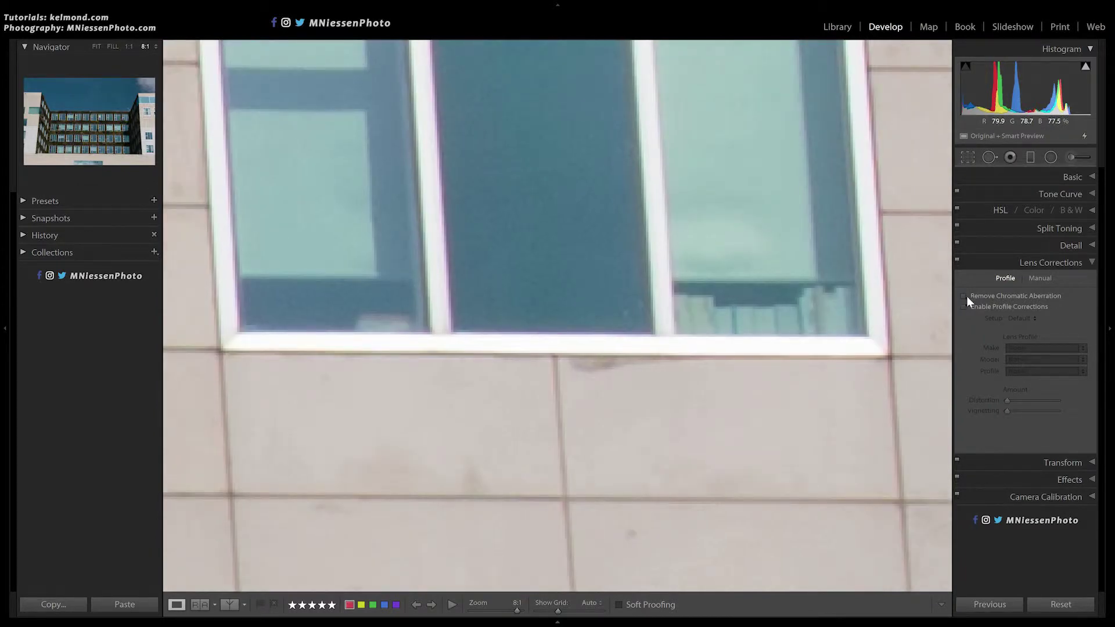
Enable Remove Chromatic Aberration and show a side-by-side Before/After lined up on the window frame.
{"action": "left_click", "coordinate": [964, 297]}
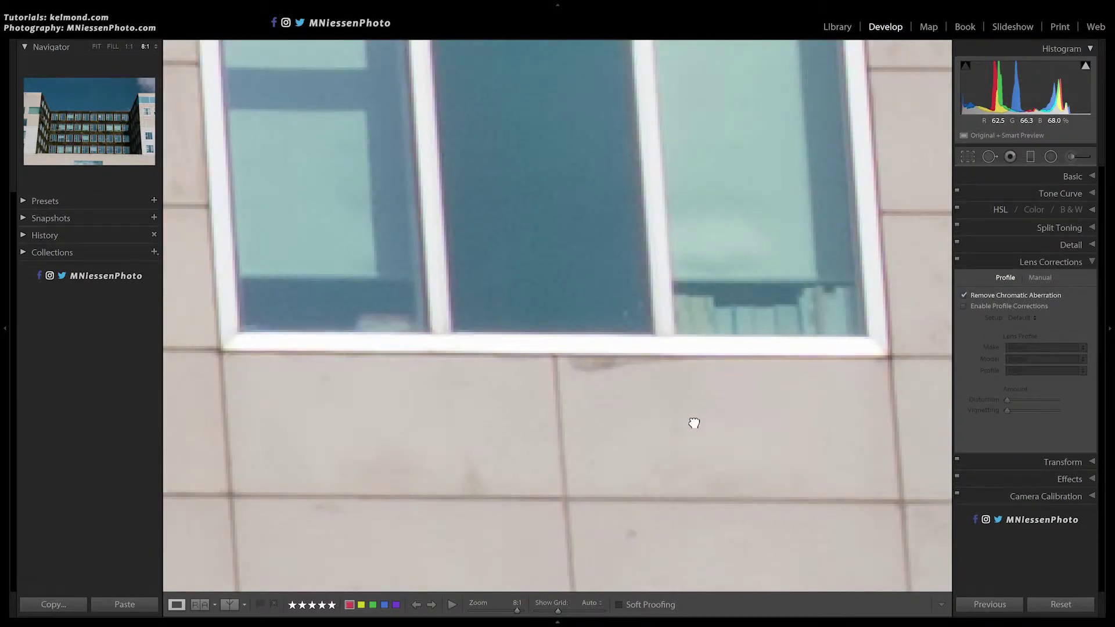
{"action": "left_click_drag", "start_coordinate": [570, 376], "coordinate": [461, 515]}
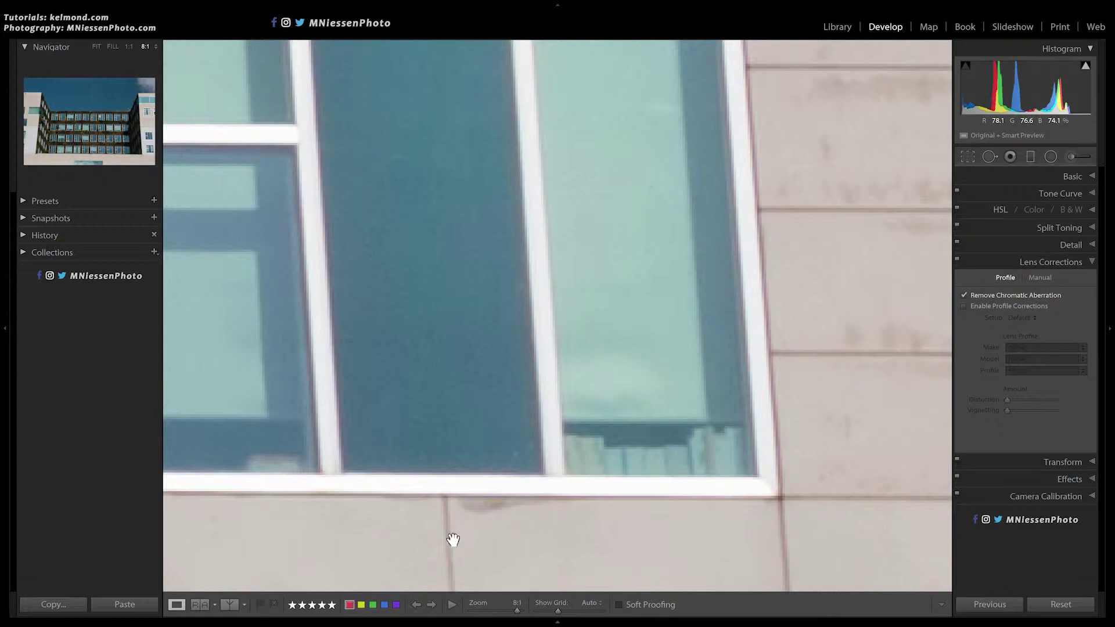
{"action": "key", "text": "y"}
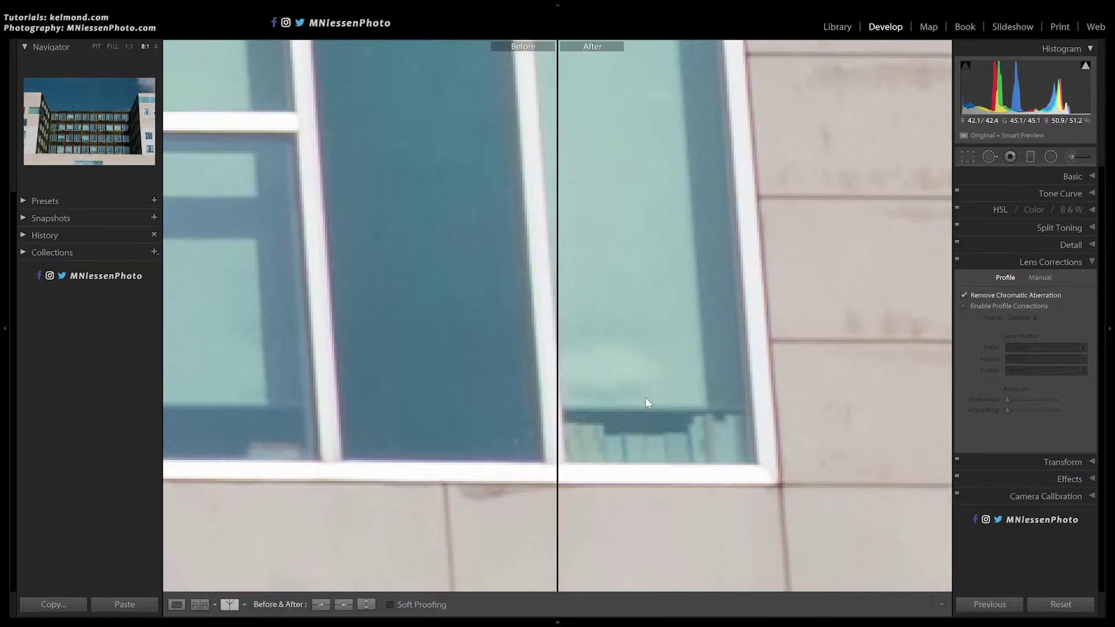
{"action": "left_click_drag", "start_coordinate": [764, 371], "coordinate": [836, 361]}
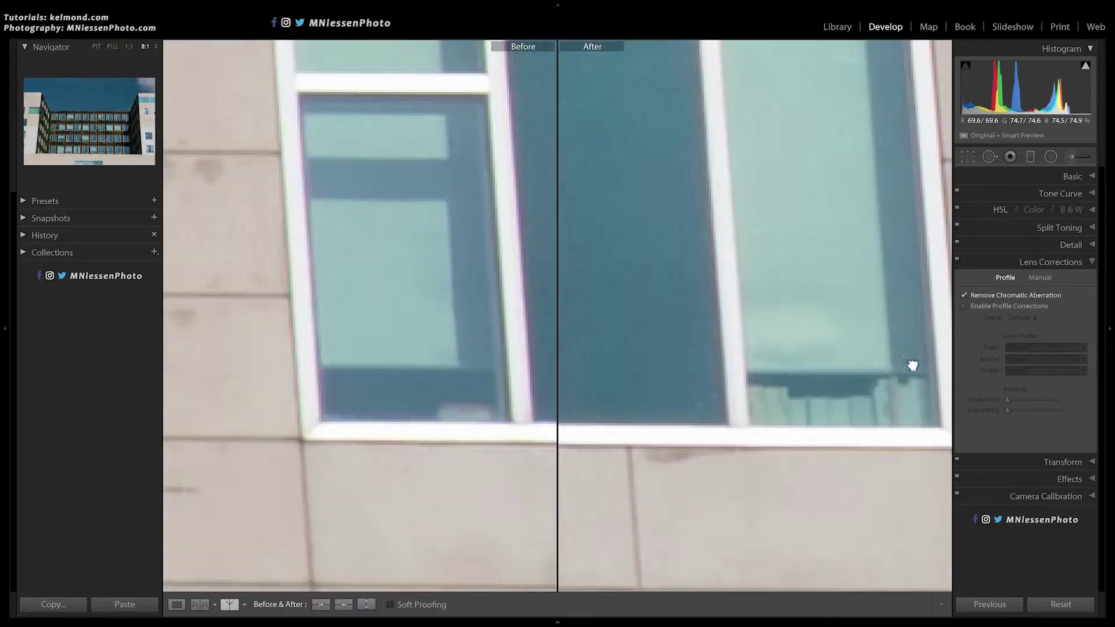
{"action": "left_click_drag", "start_coordinate": [787, 367], "coordinate": [579, 370]}
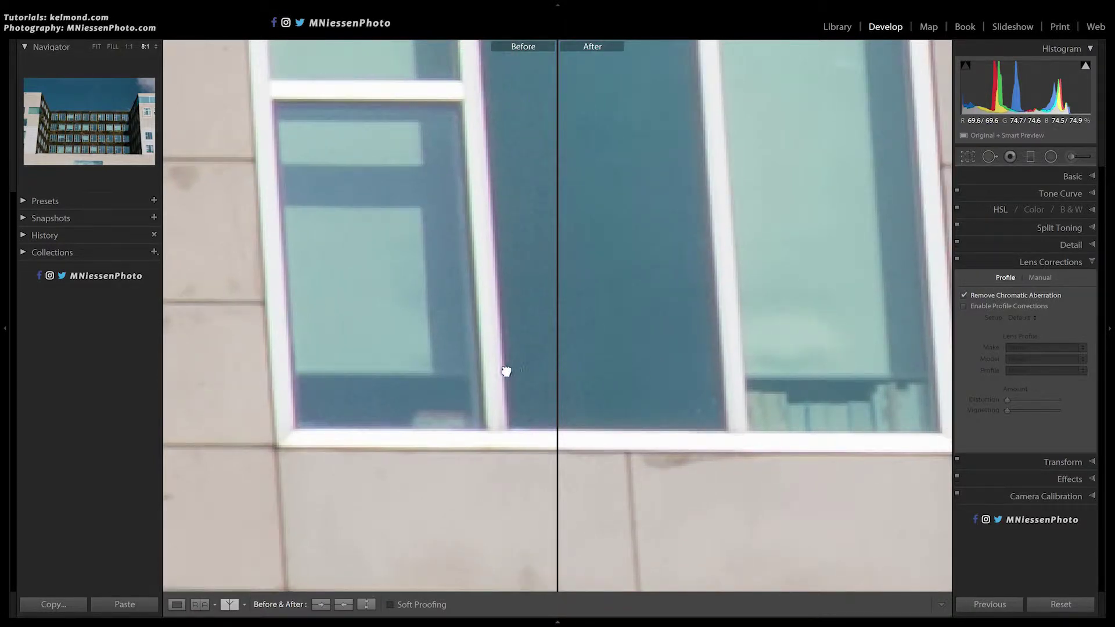
Pan the side-by-side comparison along the window's corner, sill, bottom frame and panes to compare fringes.
{"action": "scroll", "coordinate": [519, 365], "scroll_direction": "right", "scroll_amount": 3}
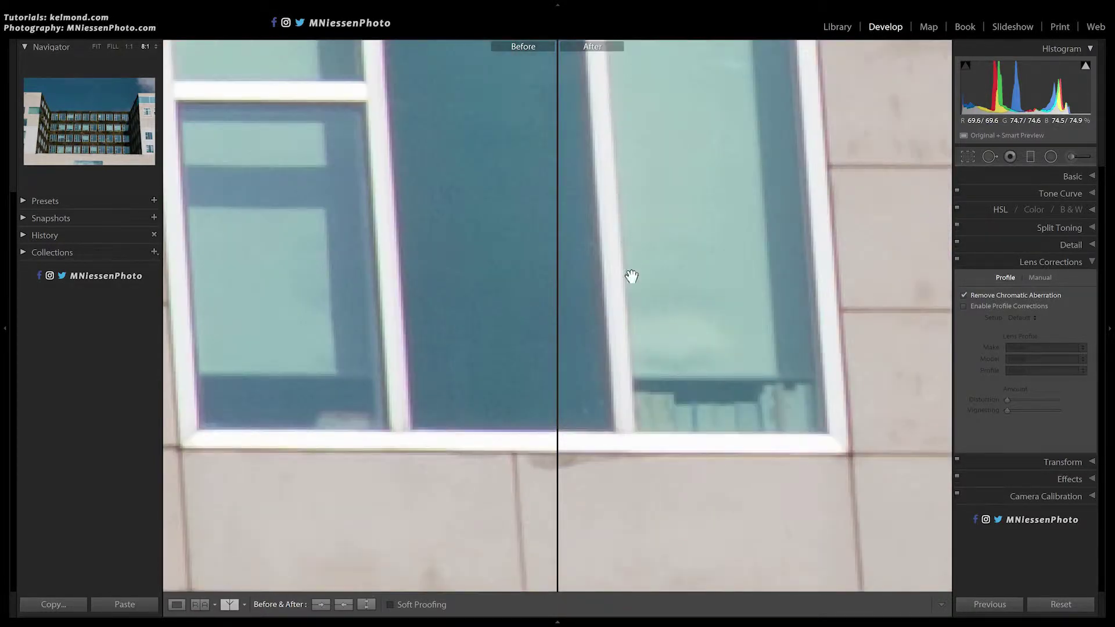
{"action": "scroll", "coordinate": [639, 304], "scroll_direction": "right", "scroll_amount": 5}
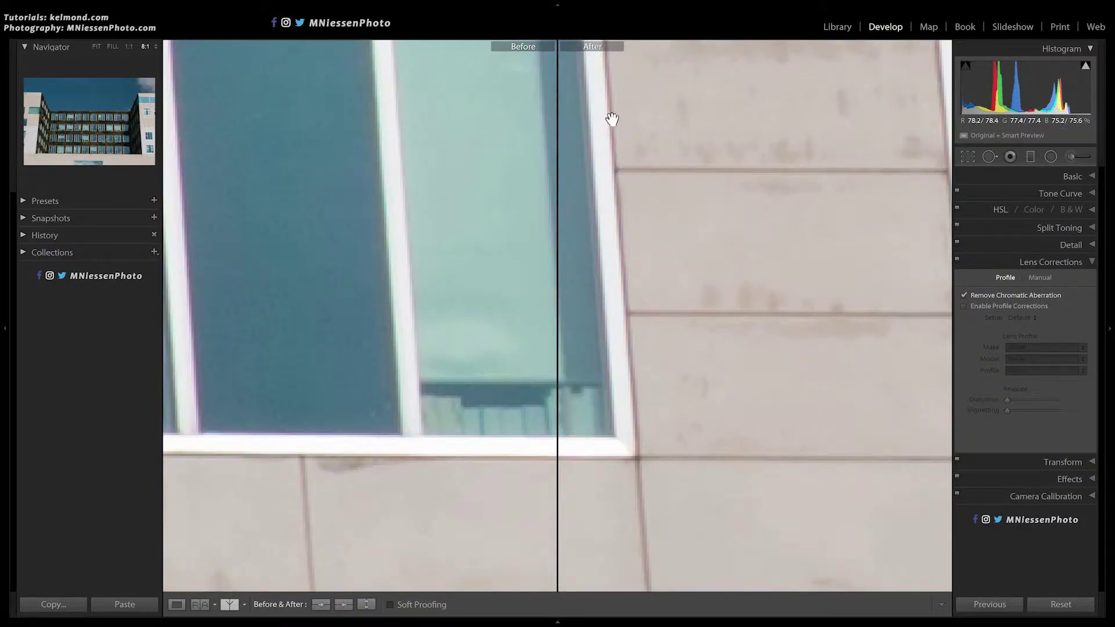
{"action": "left_click_drag", "start_coordinate": [614, 433], "coordinate": [810, 401]}
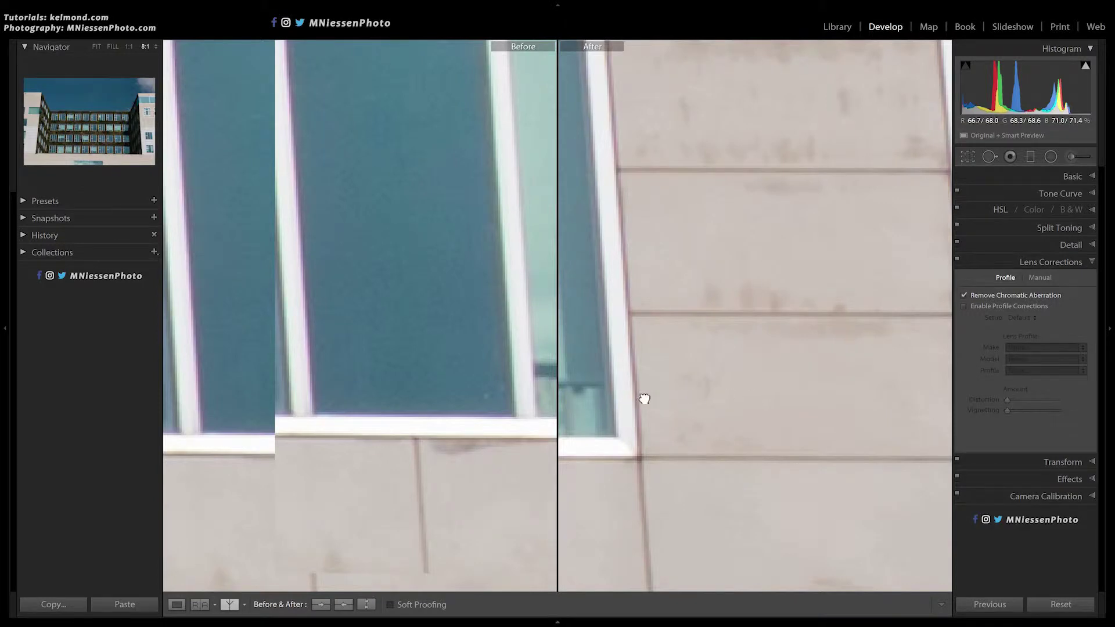
{"action": "left_click_drag", "start_coordinate": [582, 399], "coordinate": [350, 408]}
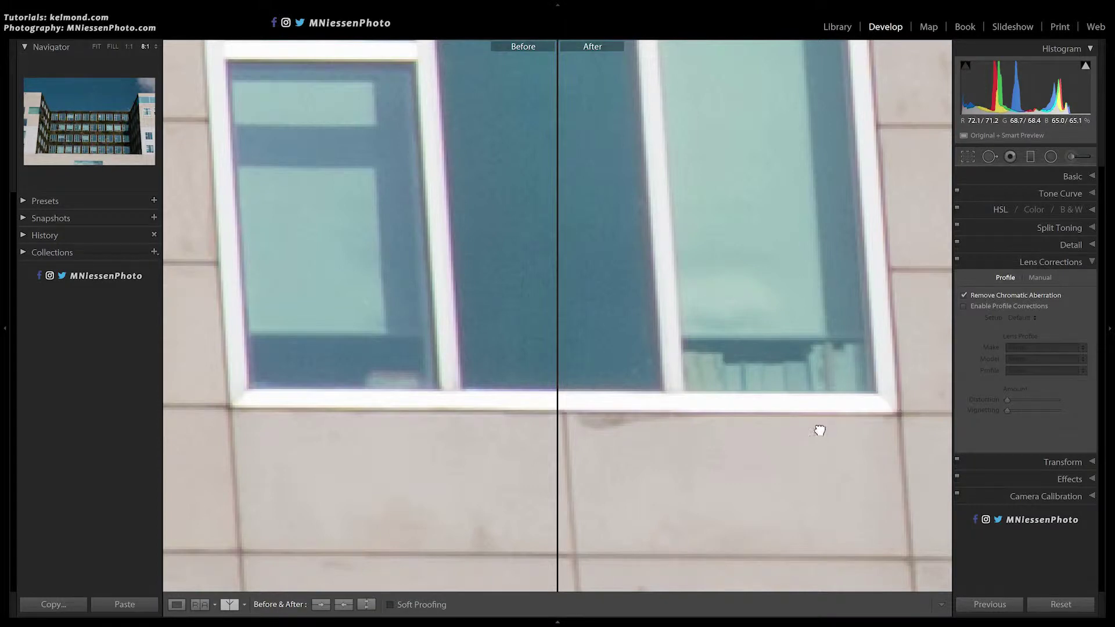
{"action": "left_click_drag", "start_coordinate": [818, 428], "coordinate": [863, 409]}
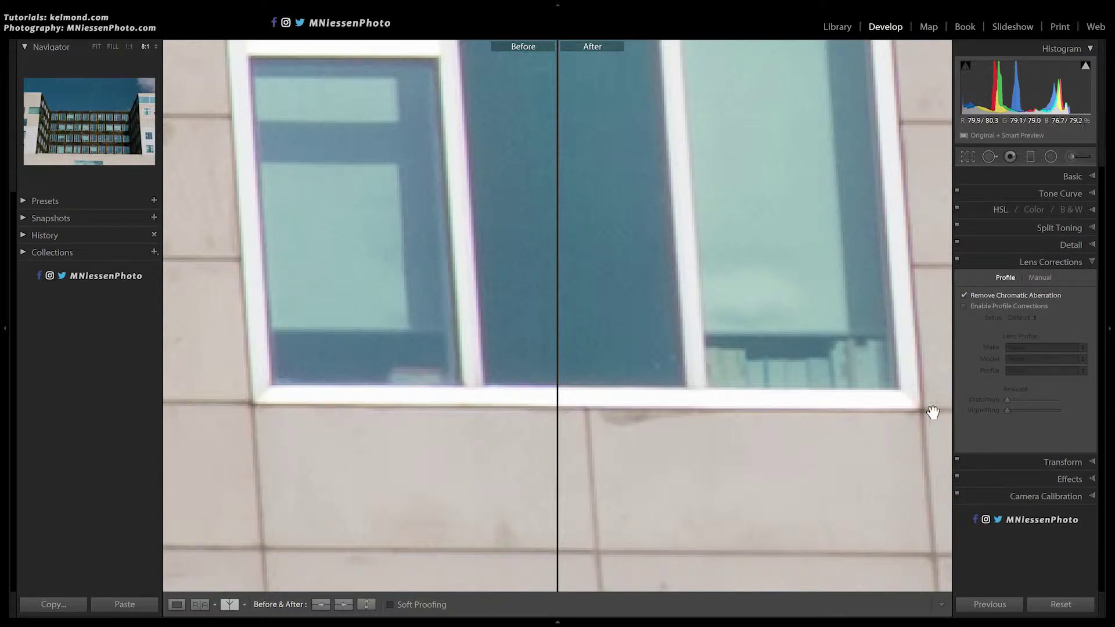
{"action": "left_click_drag", "start_coordinate": [755, 430], "coordinate": [727, 490]}
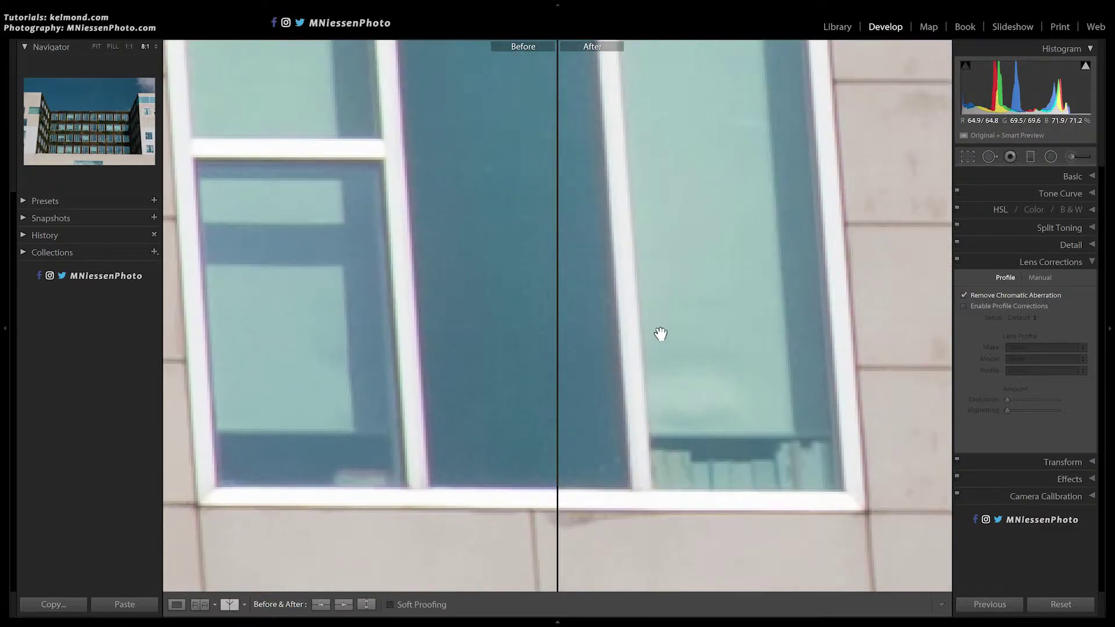
{"action": "left_click_drag", "start_coordinate": [670, 310], "coordinate": [693, 441]}
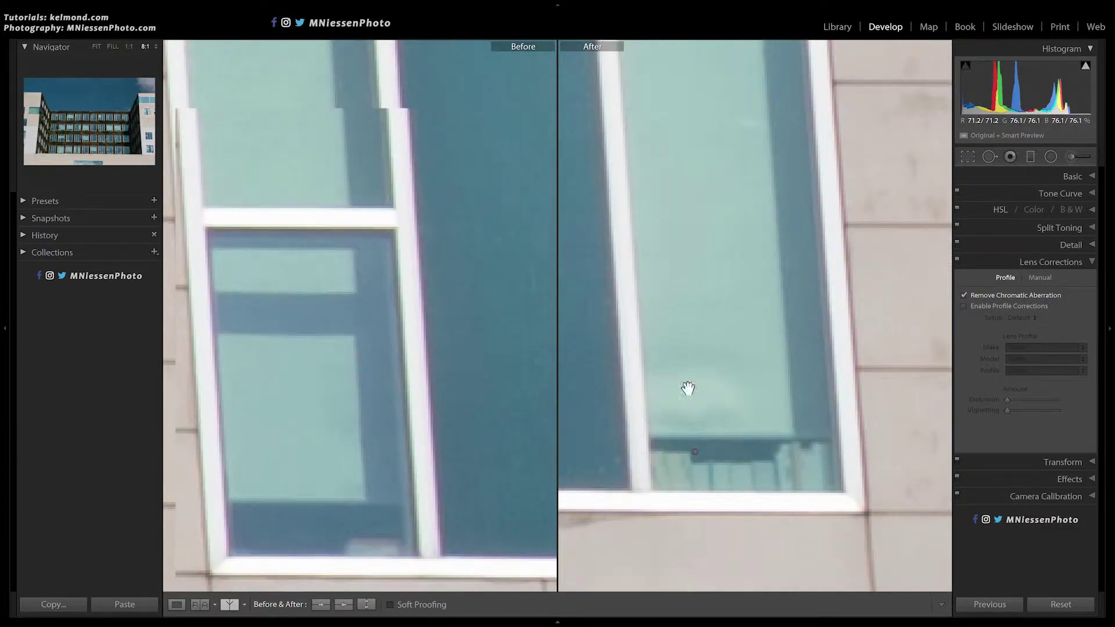
{"action": "left_click_drag", "start_coordinate": [692, 239], "coordinate": [701, 396]}
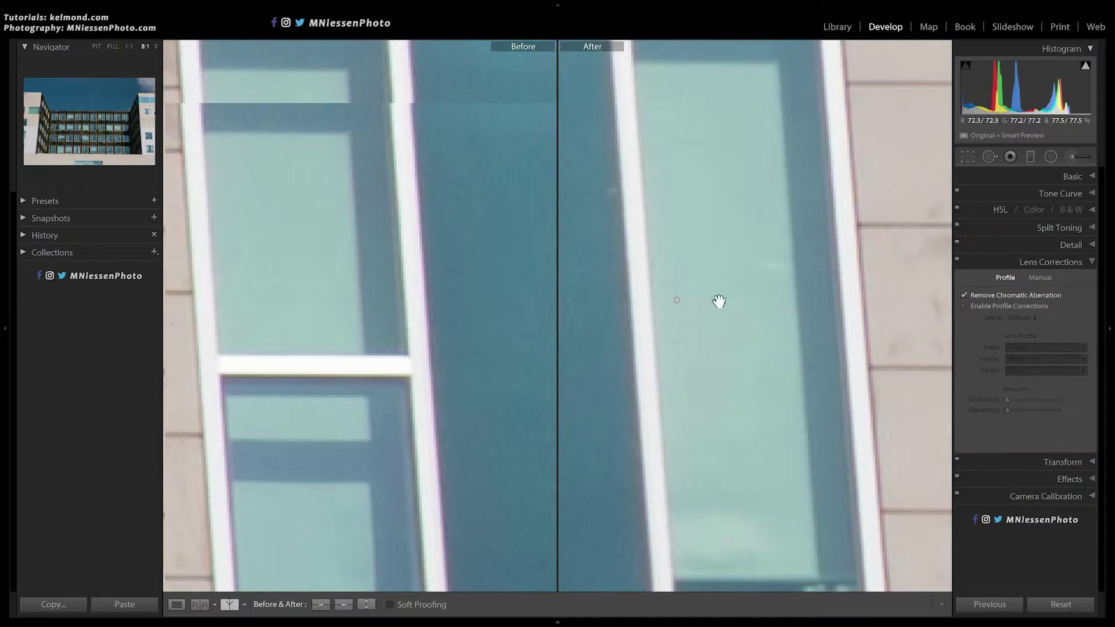
{"action": "left_click_drag", "start_coordinate": [758, 288], "coordinate": [726, 441]}
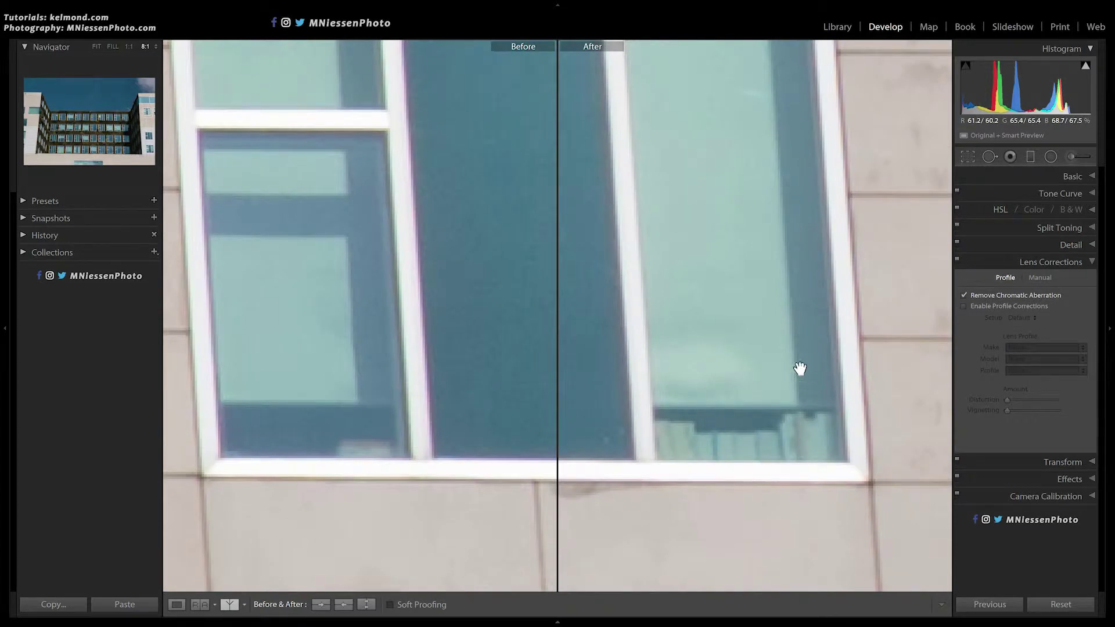
{"action": "left_click_drag", "start_coordinate": [800, 367], "coordinate": [780, 383]}
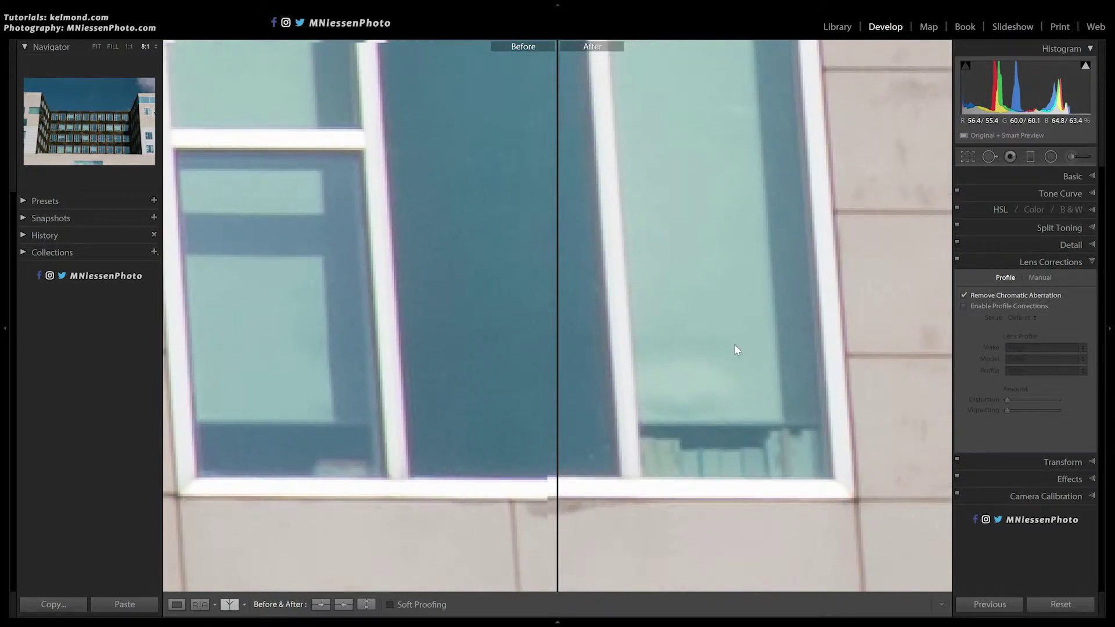
{"action": "left_click_drag", "start_coordinate": [767, 497], "coordinate": [731, 456]}
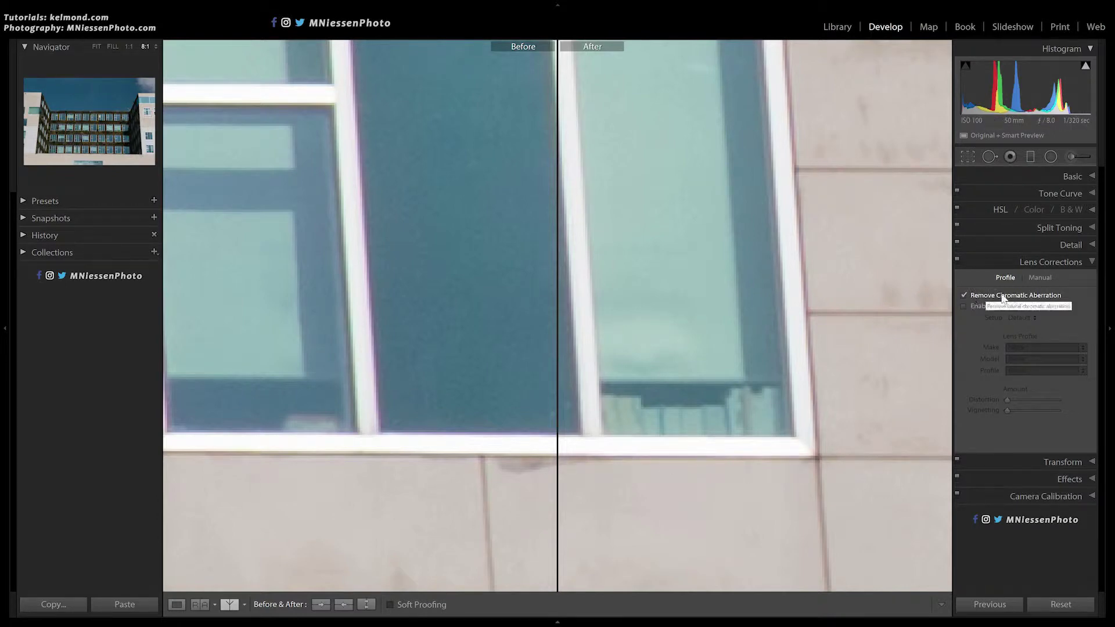
Show the Manual lens corrections and test the purple Defringe Amount at 11 on a window frame.
{"action": "left_click", "coordinate": [1040, 277]}
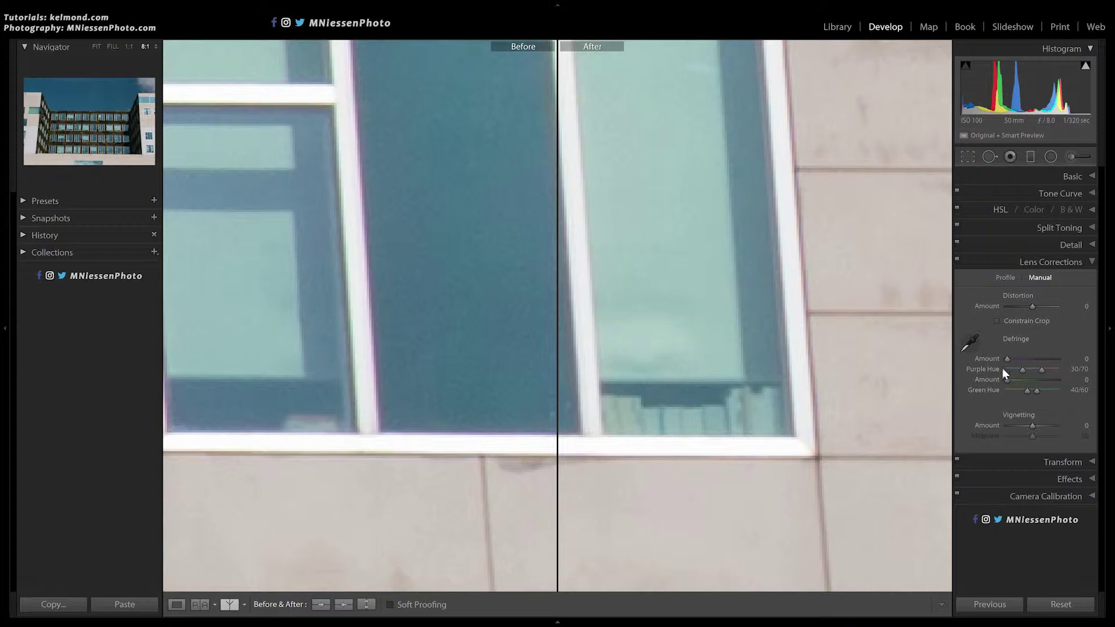
{"action": "left_click_drag", "start_coordinate": [799, 320], "coordinate": [754, 322]}
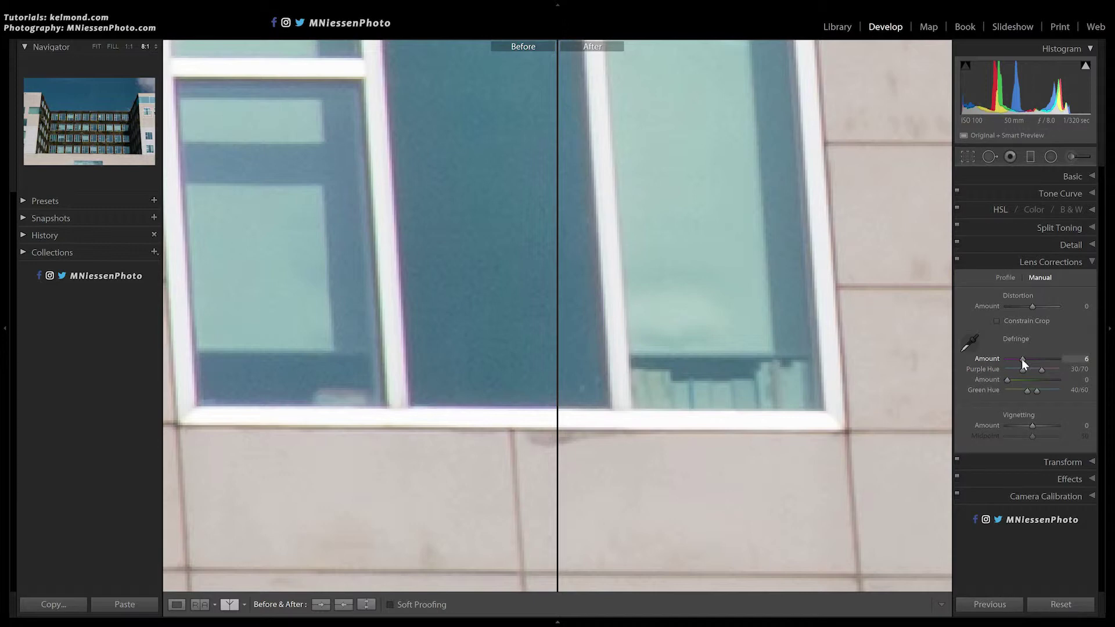
{"action": "left_click_drag", "start_coordinate": [1022, 359], "coordinate": [1039, 360]}
Set purple Defringe Amount to 3 and widen the Purple Hue range to 30/93.
{"action": "left_click_drag", "start_coordinate": [1005, 357], "coordinate": [1013, 358]}
{"action": "left_click_drag", "start_coordinate": [1043, 372], "coordinate": [1046, 372]}
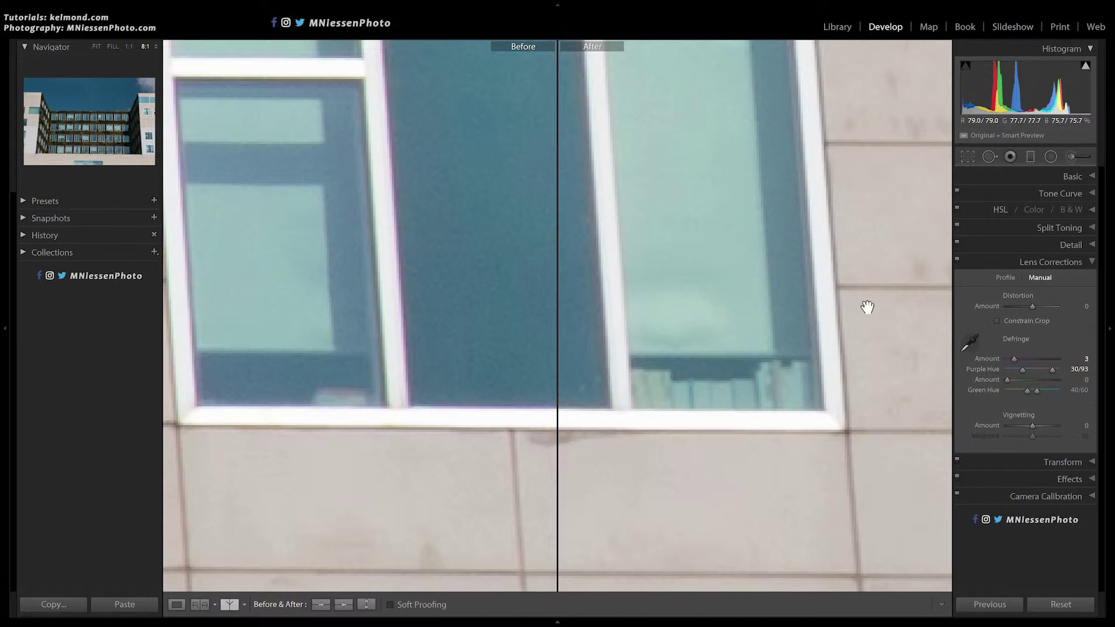
Pan the 8:1 before/after view across window frames, mullions and panel edges for leftover fringes.
{"action": "left_click_drag", "start_coordinate": [690, 407], "coordinate": [744, 416]}
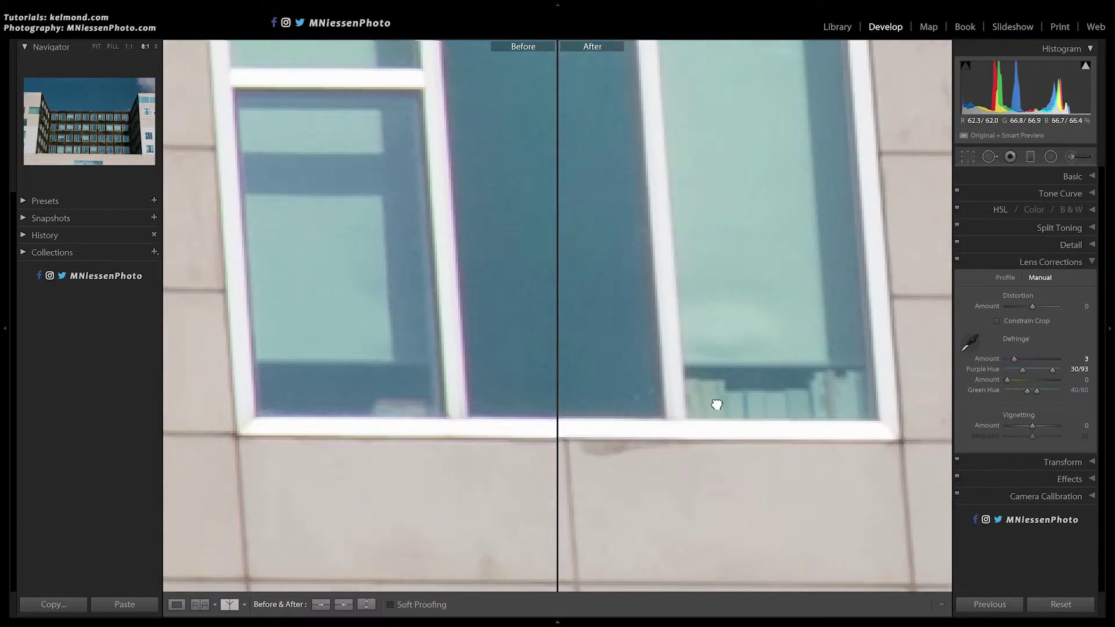
{"action": "left_click_drag", "start_coordinate": [630, 366], "coordinate": [656, 392]}
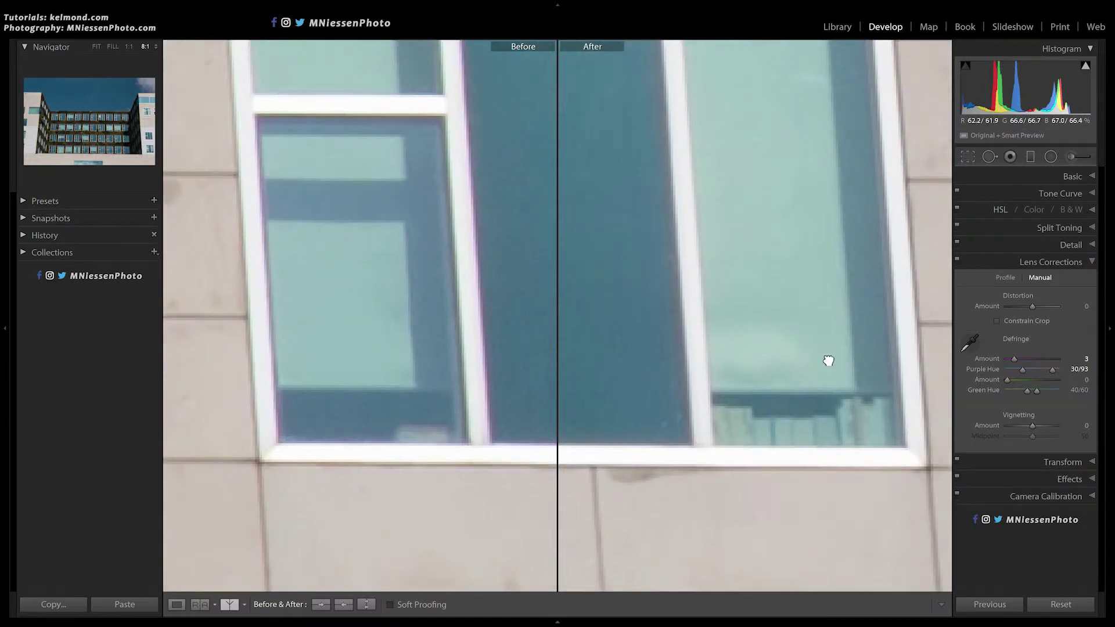
{"action": "left_click_drag", "start_coordinate": [828, 361], "coordinate": [778, 369]}
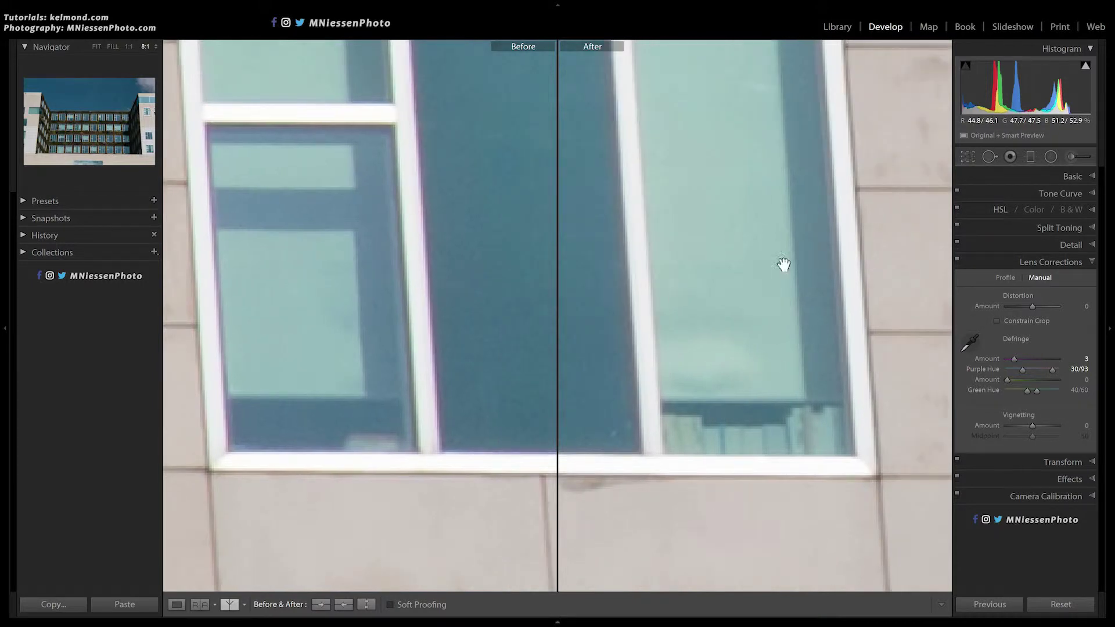
{"action": "left_click_drag", "start_coordinate": [517, 315], "coordinate": [718, 310]}
{"action": "left_click_drag", "start_coordinate": [737, 368], "coordinate": [746, 464]}
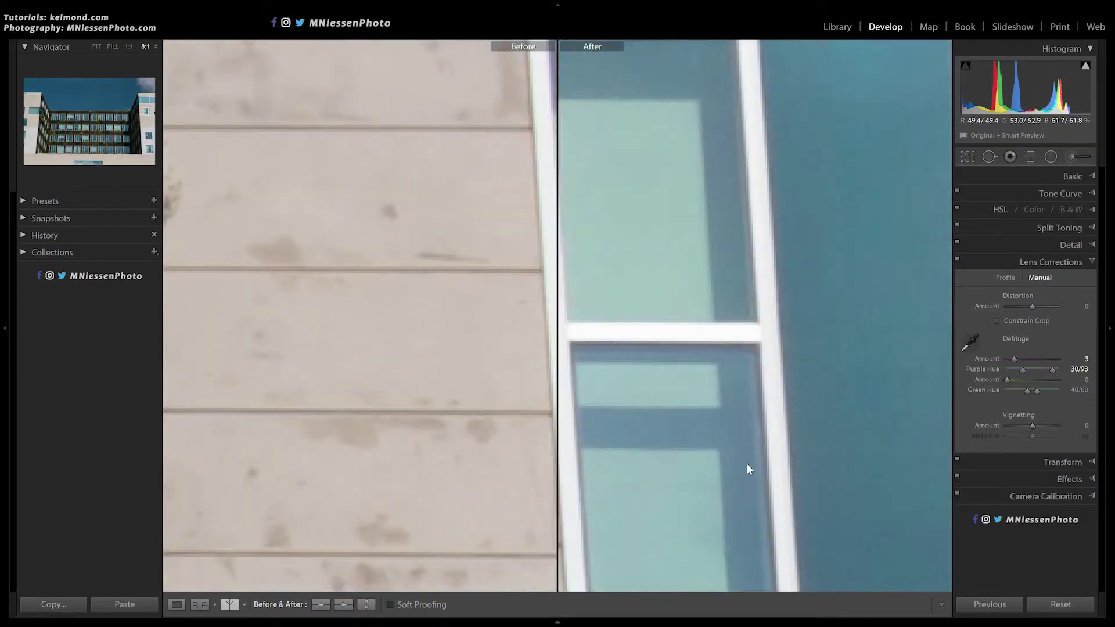
{"action": "left_click_drag", "start_coordinate": [726, 175], "coordinate": [761, 388]}
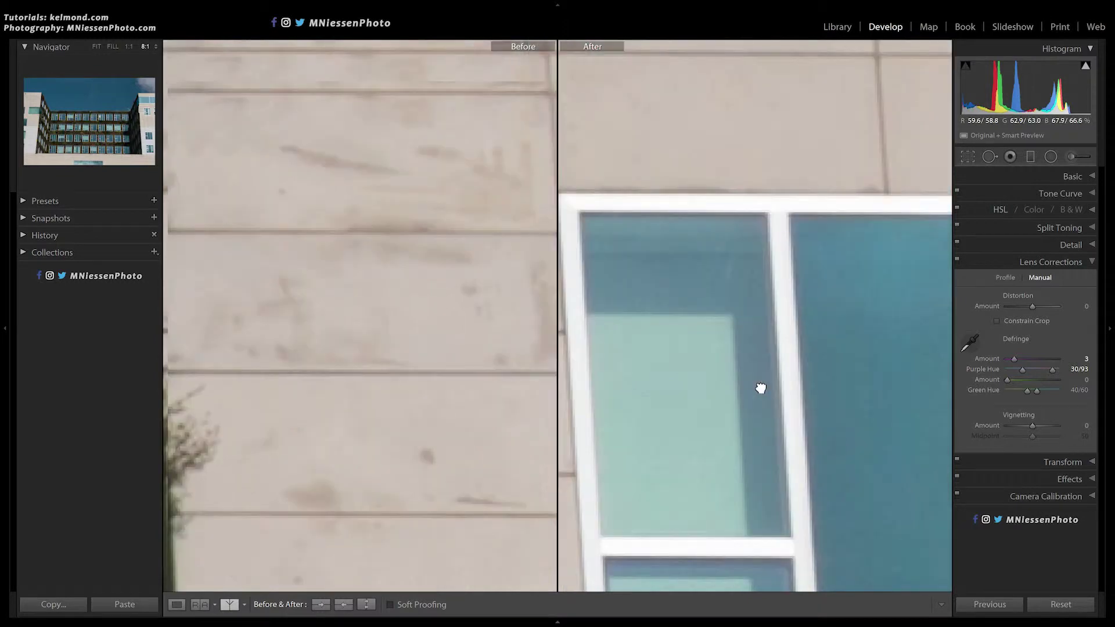
{"action": "left_click_drag", "start_coordinate": [343, 144], "coordinate": [393, 210]}
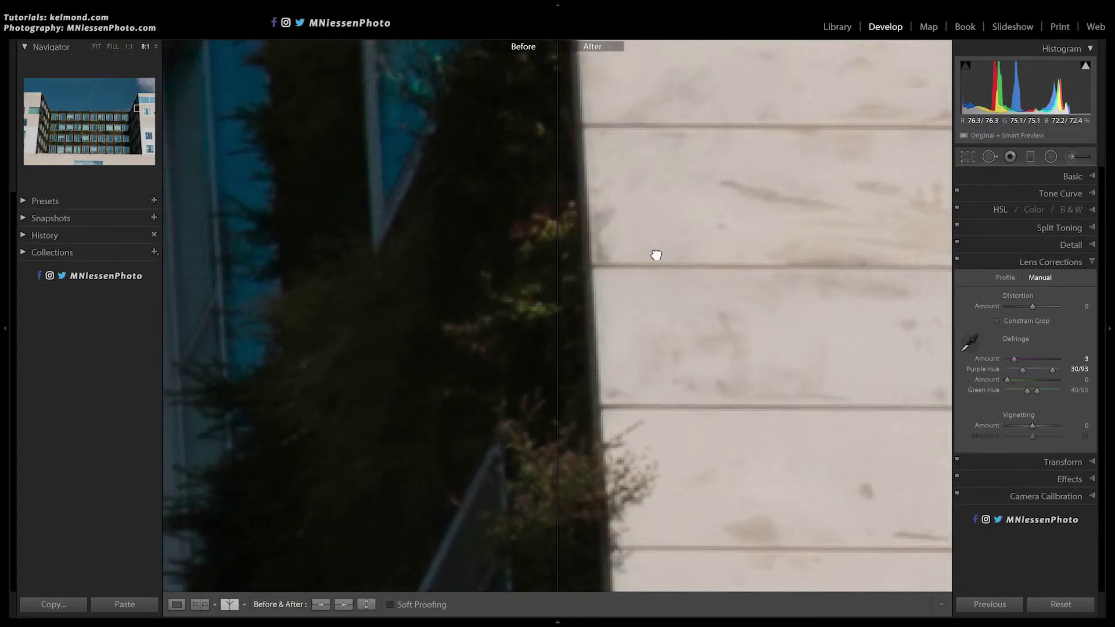
{"action": "left_click_drag", "start_coordinate": [670, 177], "coordinate": [678, 559]}
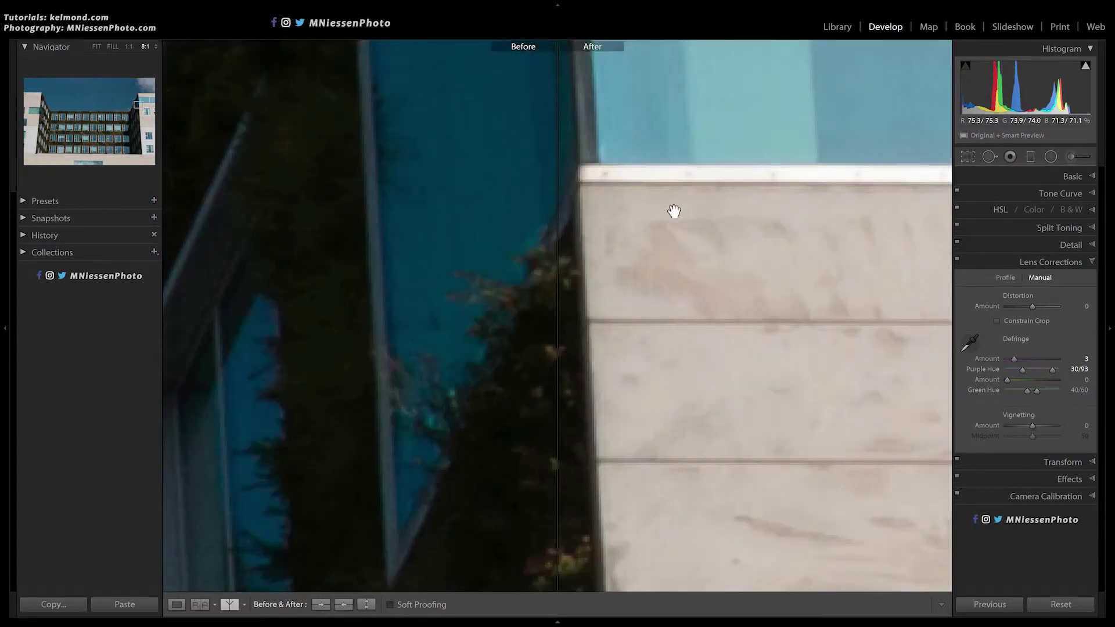
{"action": "left_click_drag", "start_coordinate": [672, 212], "coordinate": [673, 515]}
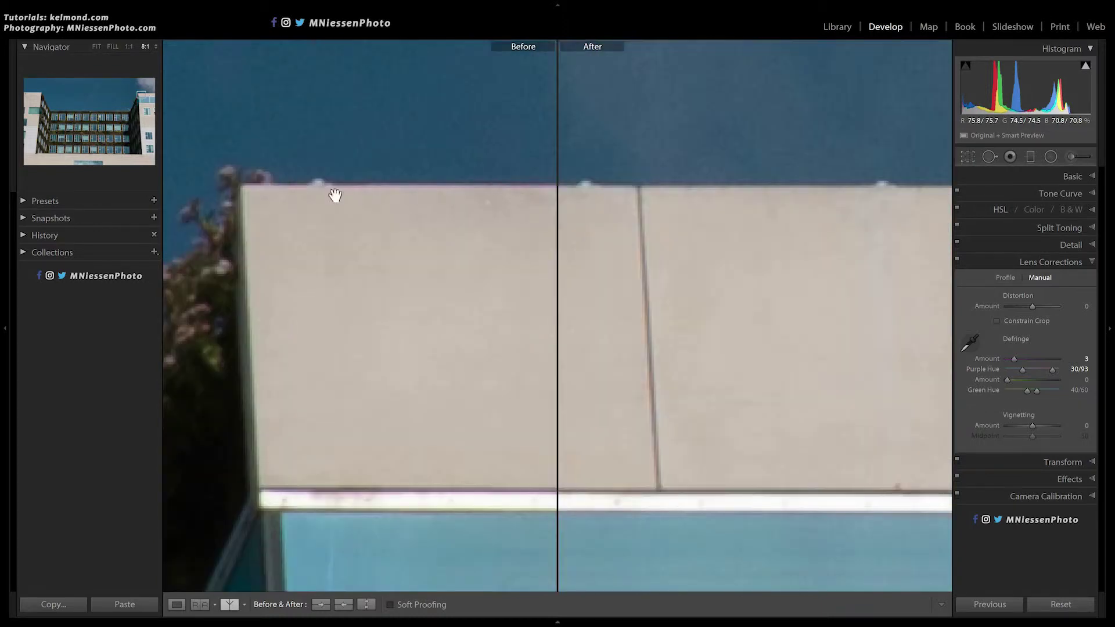
{"action": "left_click_drag", "start_coordinate": [787, 239], "coordinate": [696, 242]}
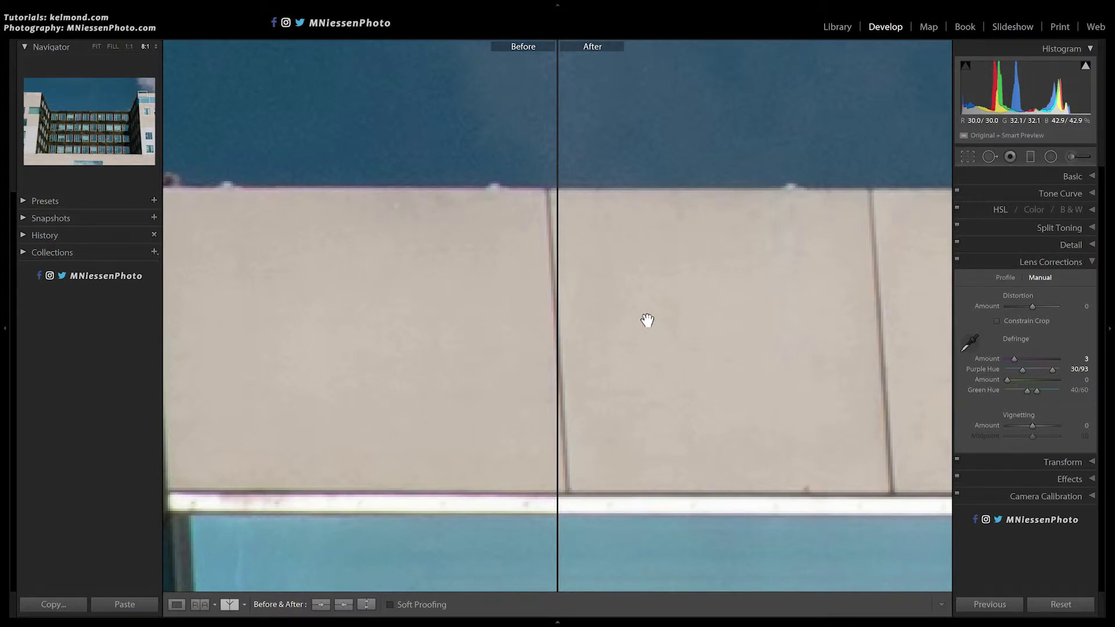
{"action": "left_click_drag", "start_coordinate": [706, 300], "coordinate": [892, 261]}
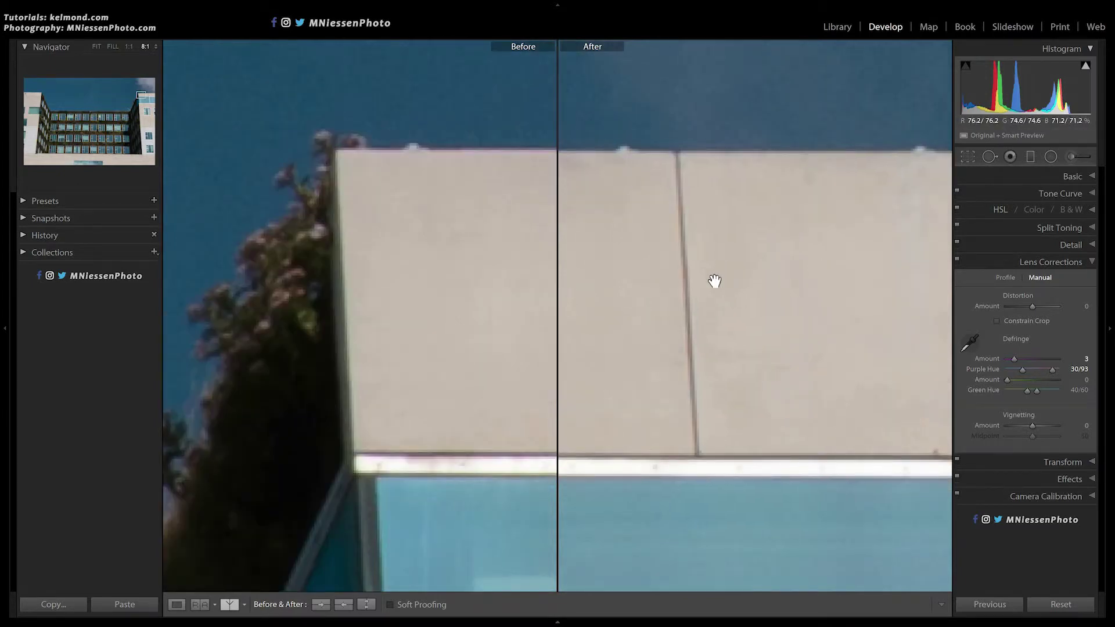
Jump to the roofline hedge and pan along it toward the window frames.
{"action": "left_click", "coordinate": [135, 96]}
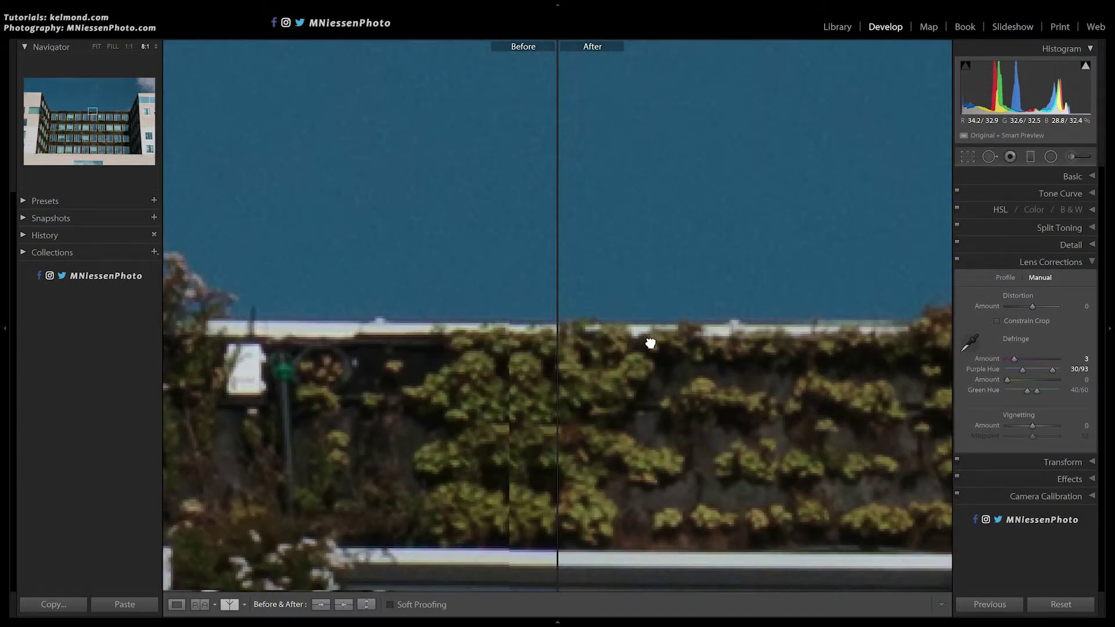
{"action": "left_click_drag", "start_coordinate": [650, 343], "coordinate": [487, 325]}
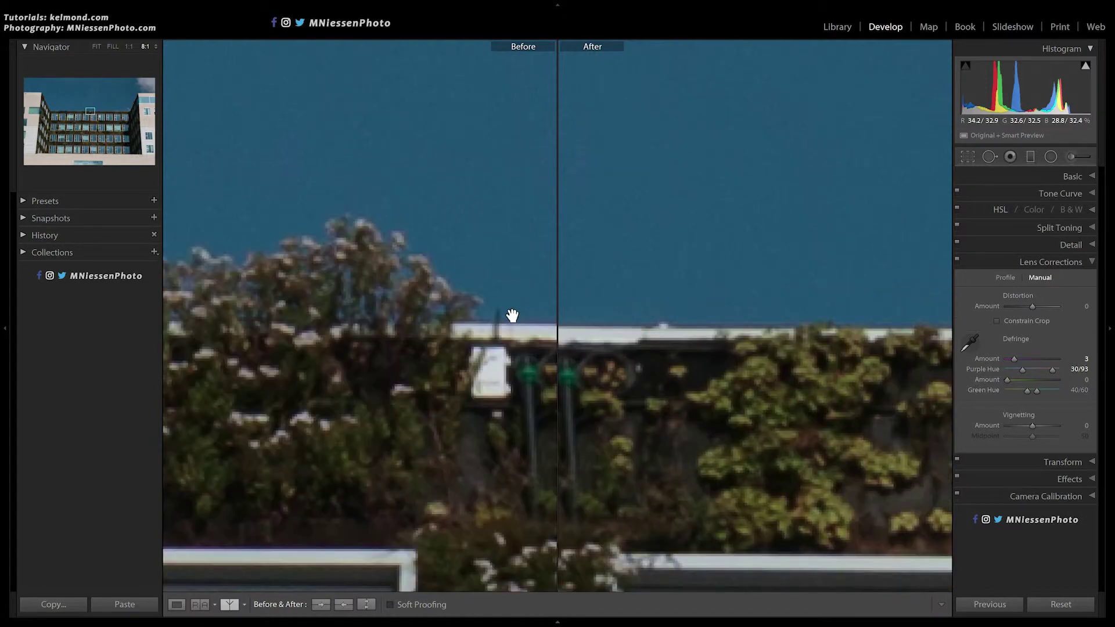
{"action": "left_click_drag", "start_coordinate": [677, 354], "coordinate": [545, 343]}
{"action": "left_click_drag", "start_coordinate": [902, 328], "coordinate": [581, 329]}
{"action": "left_click_drag", "start_coordinate": [876, 343], "coordinate": [504, 318]}
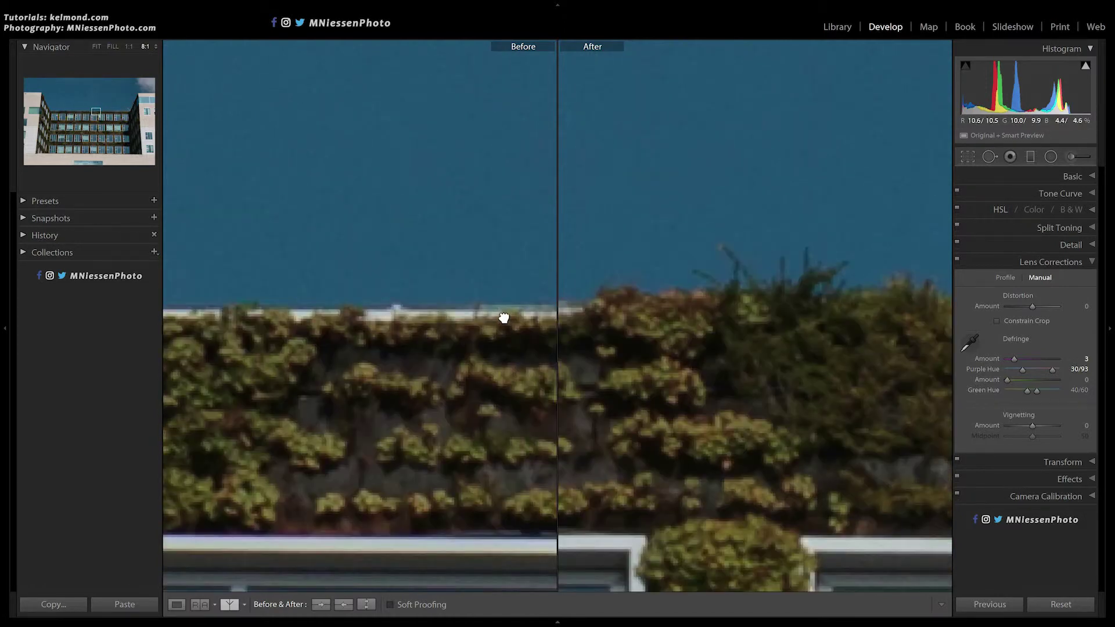
{"action": "left_click_drag", "start_coordinate": [852, 305], "coordinate": [619, 330]}
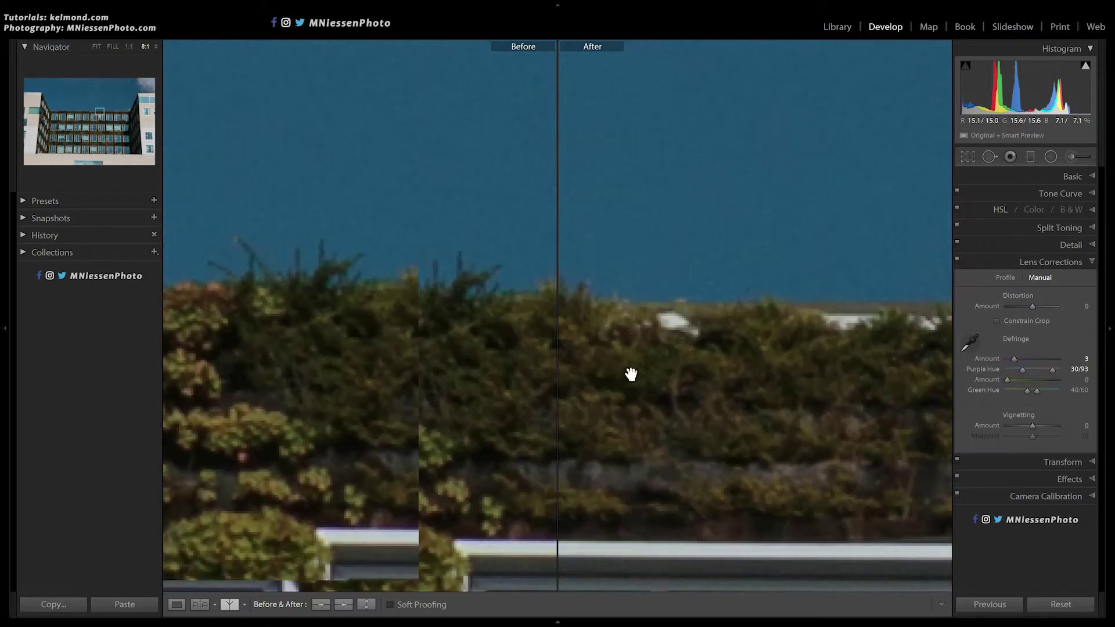
{"action": "left_click_drag", "start_coordinate": [634, 187], "coordinate": [670, 151]}
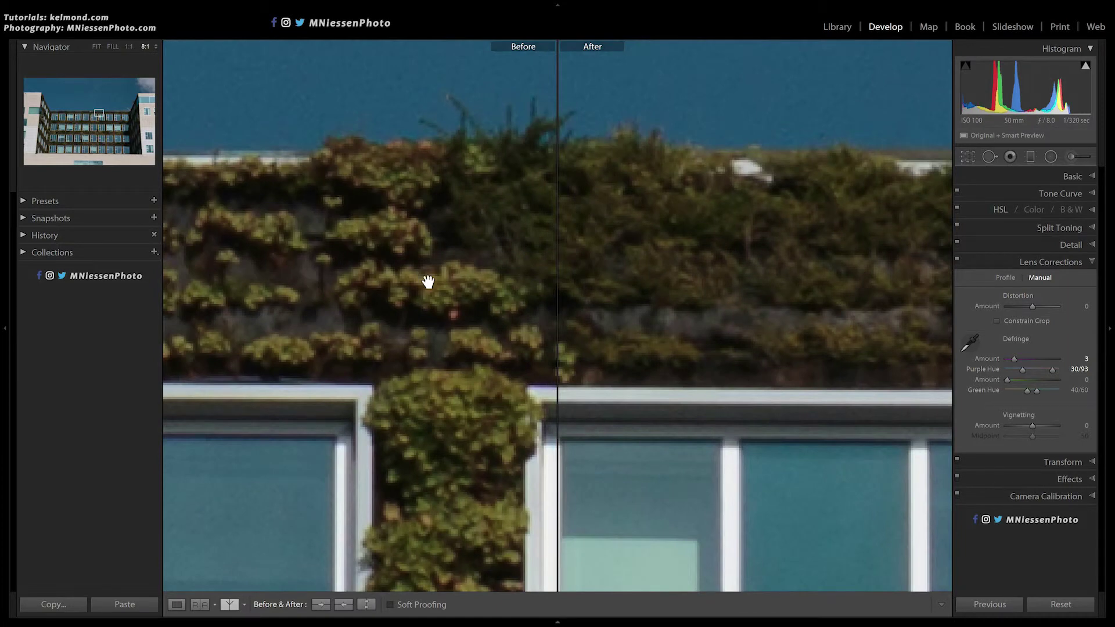
Zoom out to 1:1, switch to single Loupe view, and bring the building's right wing into view.
{"action": "key", "text": "ctrl+minus"}
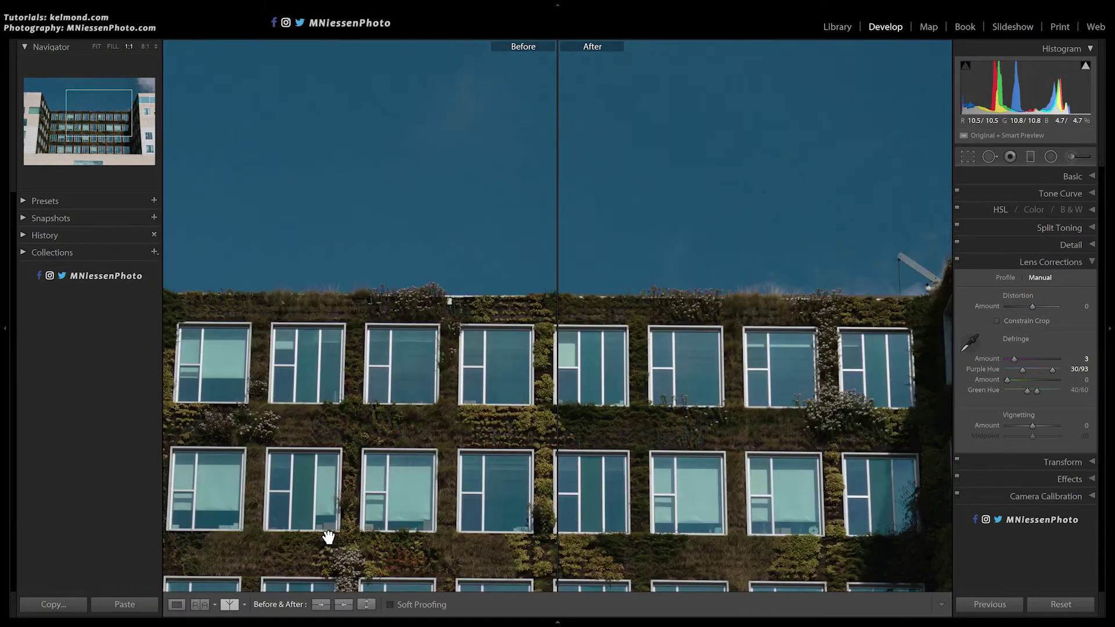
{"action": "left_click", "coordinate": [177, 605]}
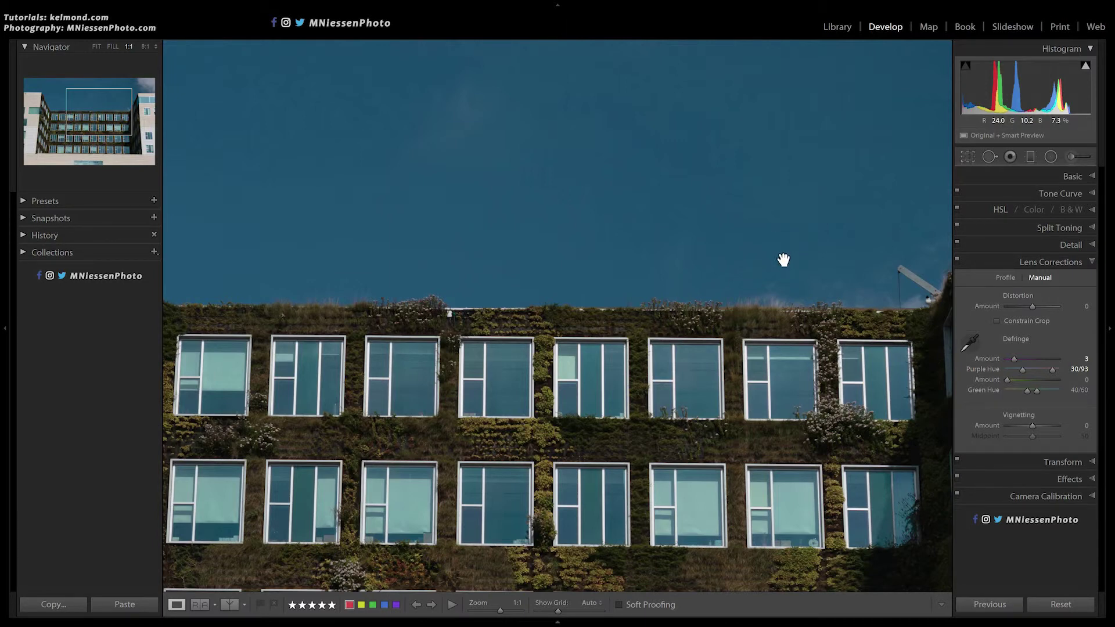
{"action": "mouse_move", "coordinate": [783, 259]}
{"action": "left_mouse_down"}
{"action": "mouse_move", "coordinate": [761, 224]}
{"action": "mouse_move", "coordinate": [765, 254]}
{"action": "left_mouse_up"}
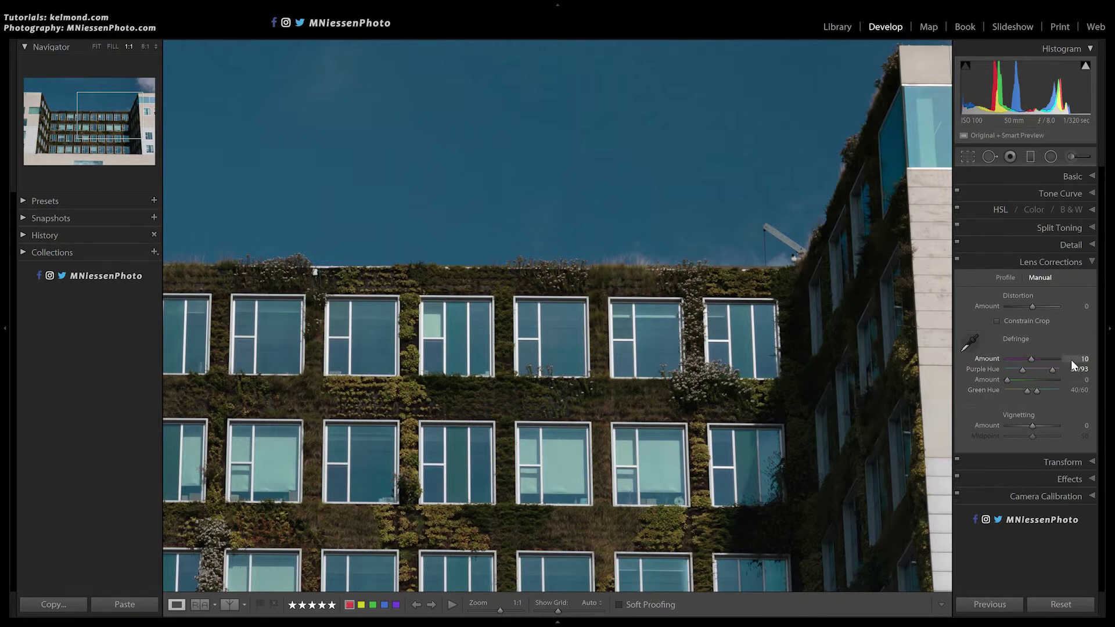
Raise purple Defringe Amount to 20, inspect at 2:1, and undo the Purple Hue back to 30/100.
{"action": "left_click_drag", "start_coordinate": [1071, 360], "coordinate": [1081, 367]}
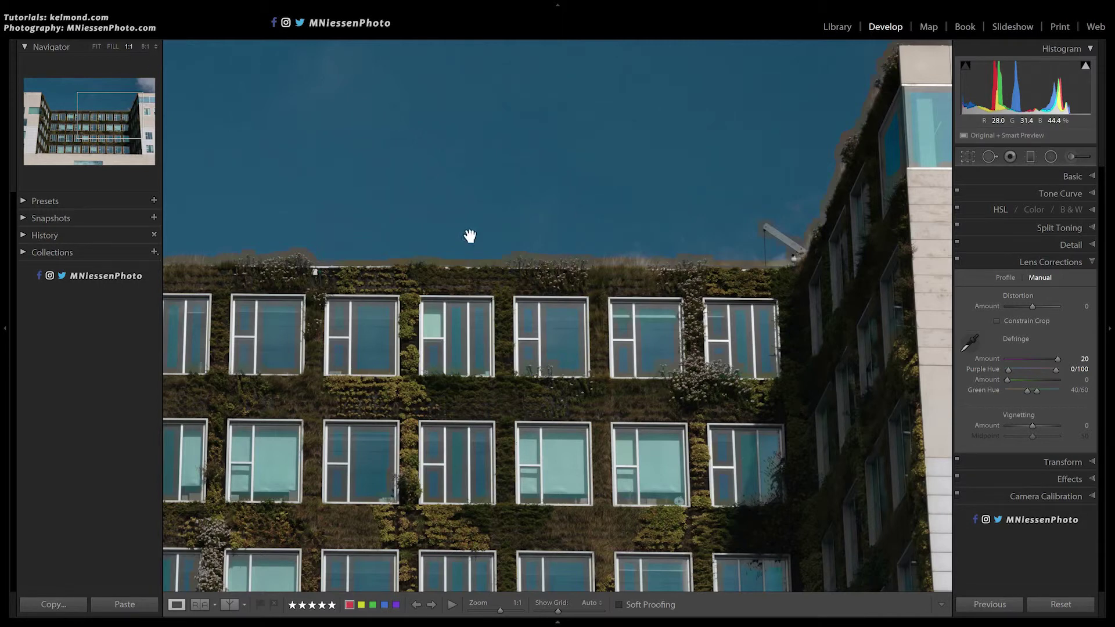
{"action": "key", "text": "ctrl+equal"}
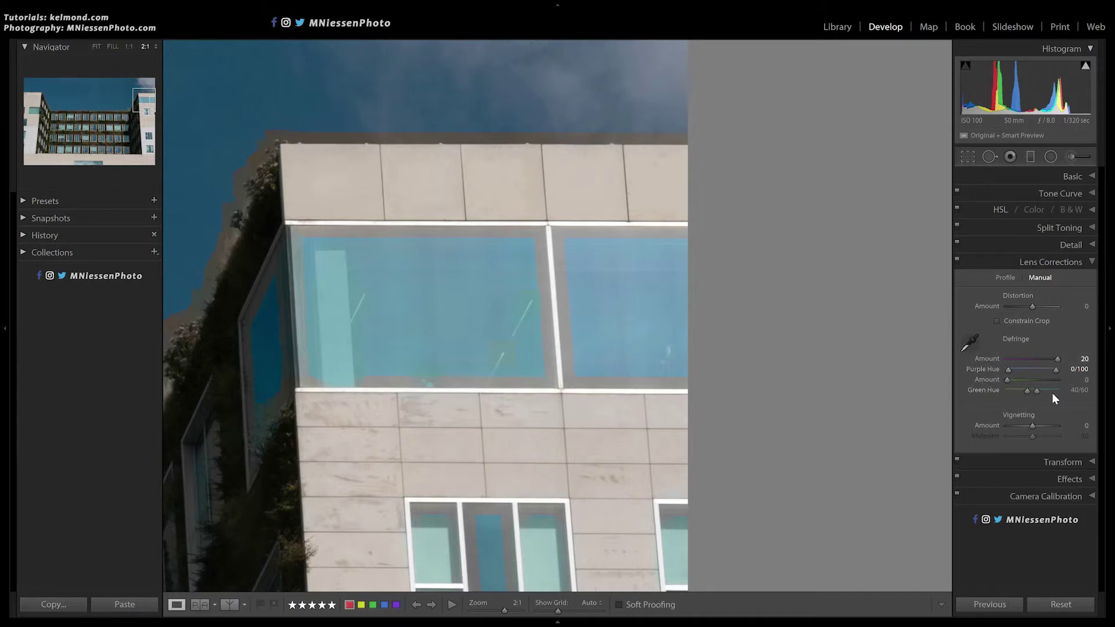
{"action": "left_click_drag", "start_coordinate": [505, 203], "coordinate": [723, 240]}
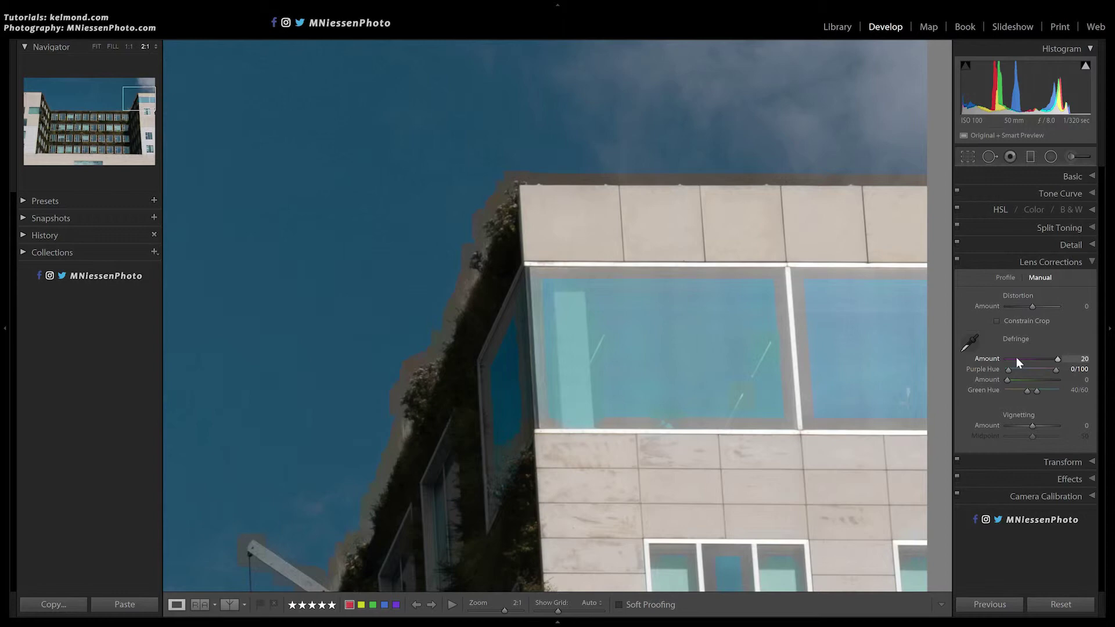
{"action": "key", "text": "ctrl+z"}
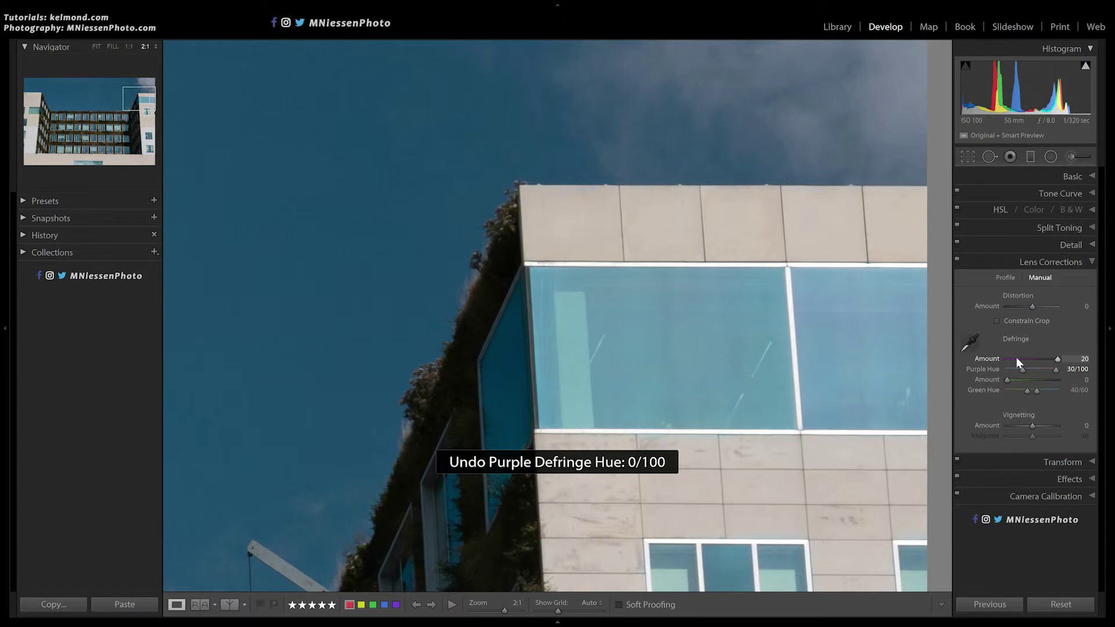
Undo to purple Amount 3 with hue 30/93, check the pale-wall window, then fit the photo.
{"action": "key", "text": "ctrl+z"}
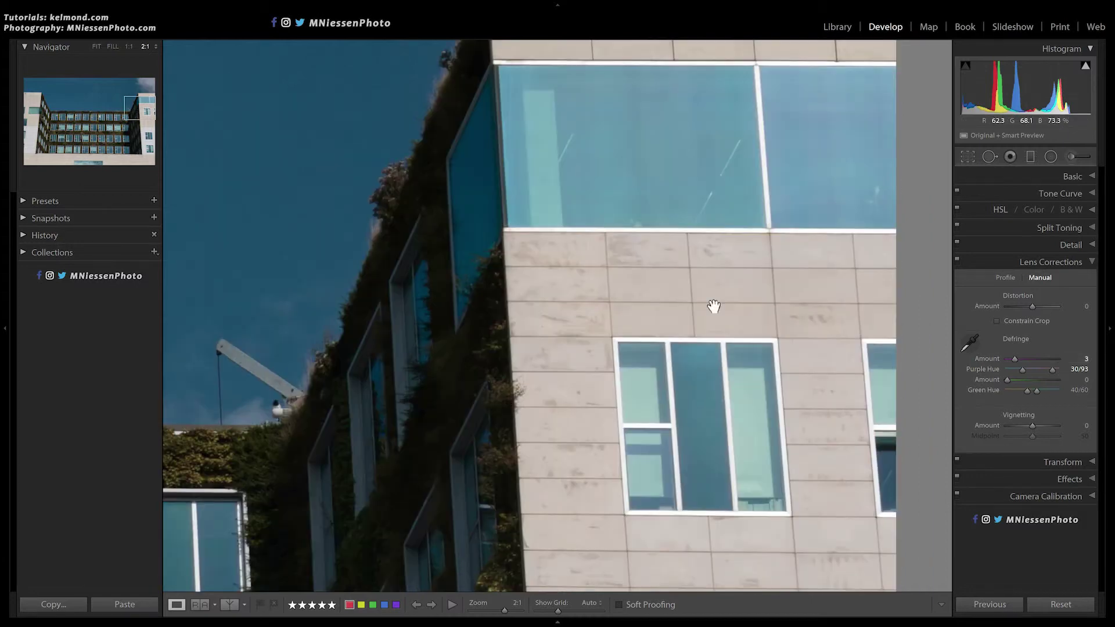
{"action": "scroll", "coordinate": [719, 423], "scroll_direction": "down", "scroll_amount": 1}
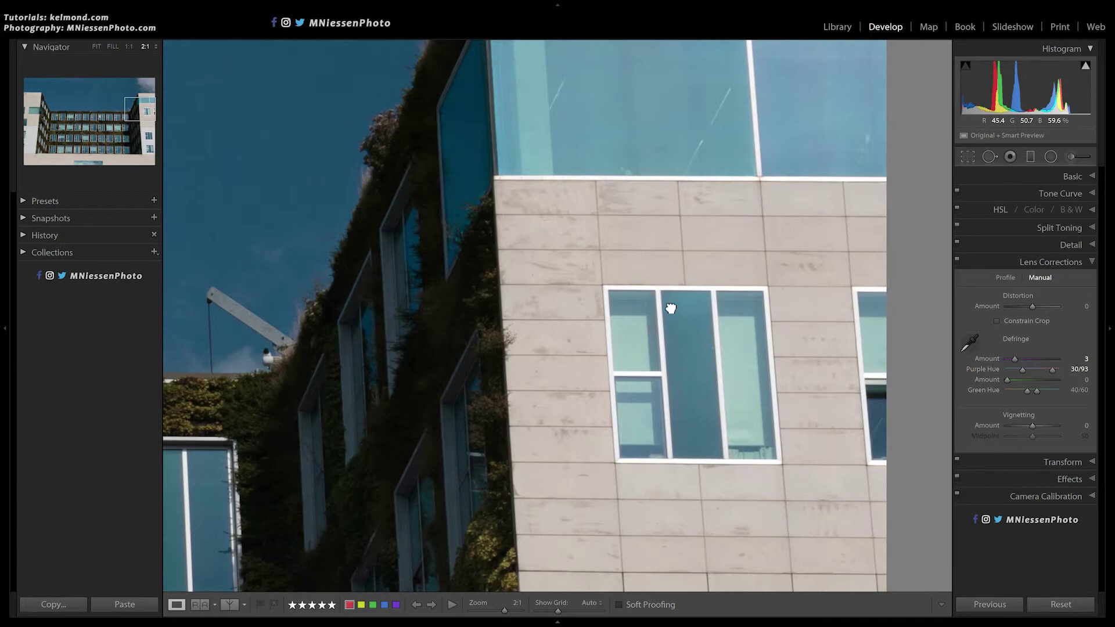
{"action": "left_click_drag", "start_coordinate": [671, 308], "coordinate": [592, 238]}
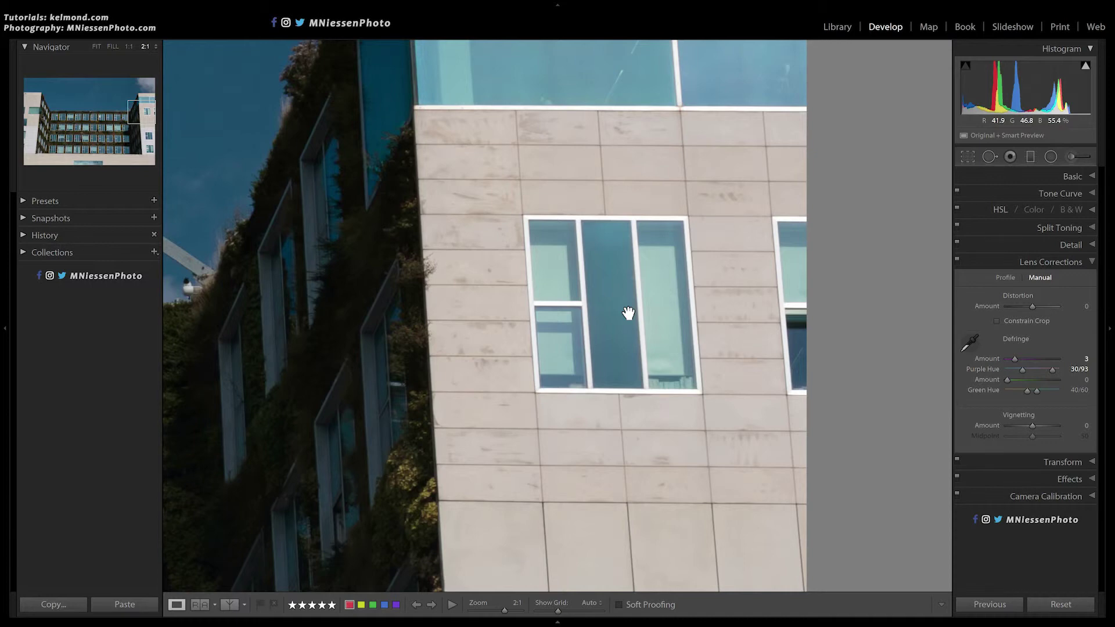
{"action": "left_click", "coordinate": [585, 246]}
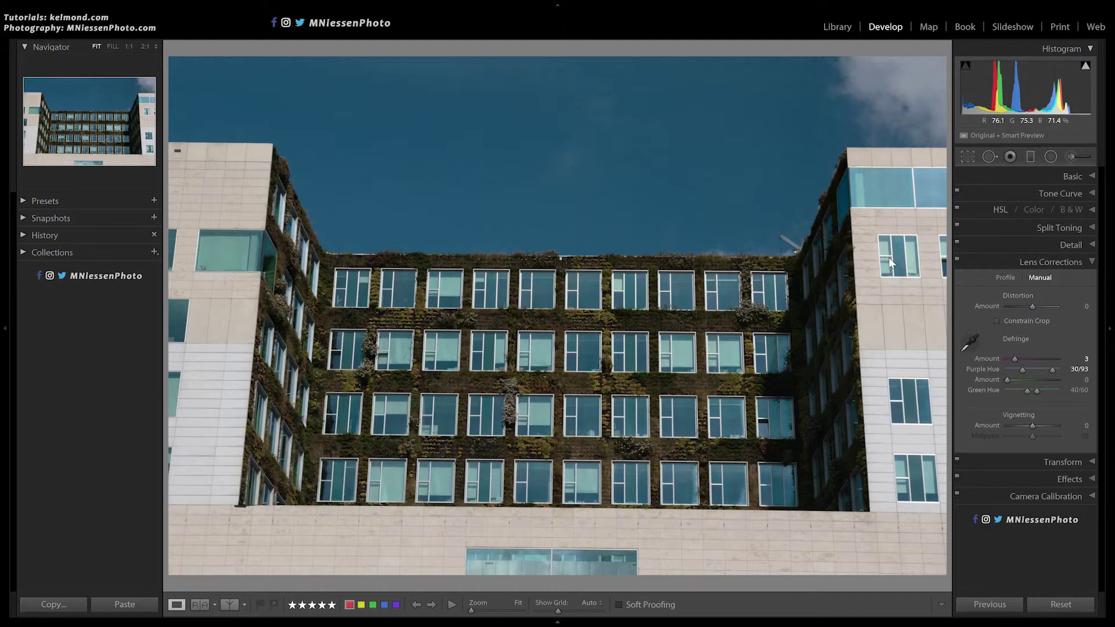
Zoom into the right building and pan around its corner and the central roofline for fringes.
{"action": "left_click", "coordinate": [895, 262]}
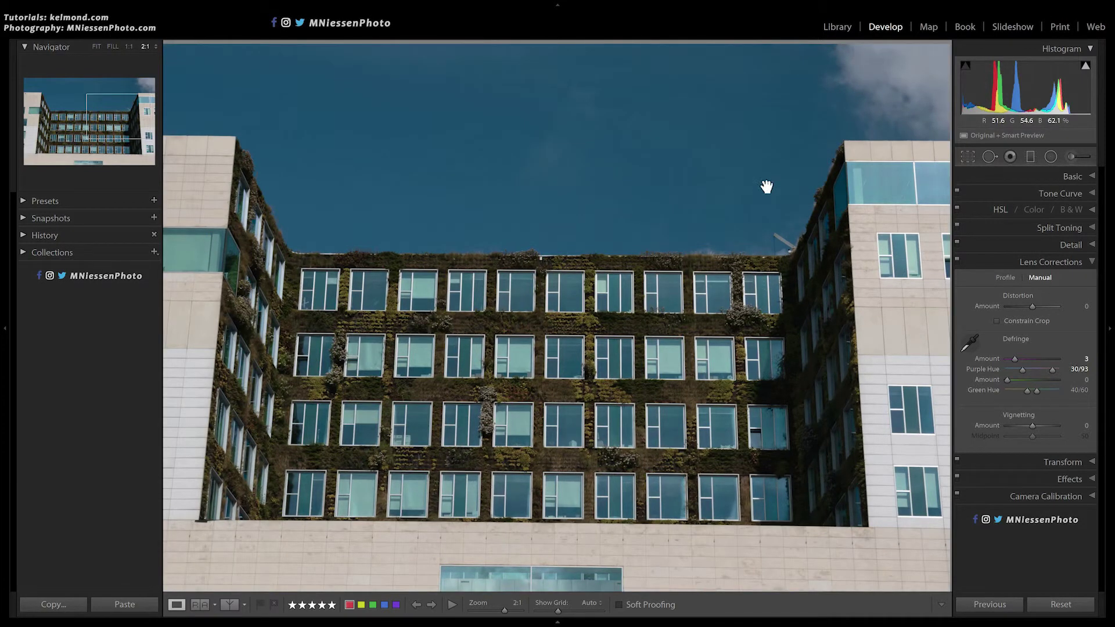
{"action": "left_click", "coordinate": [723, 193]}
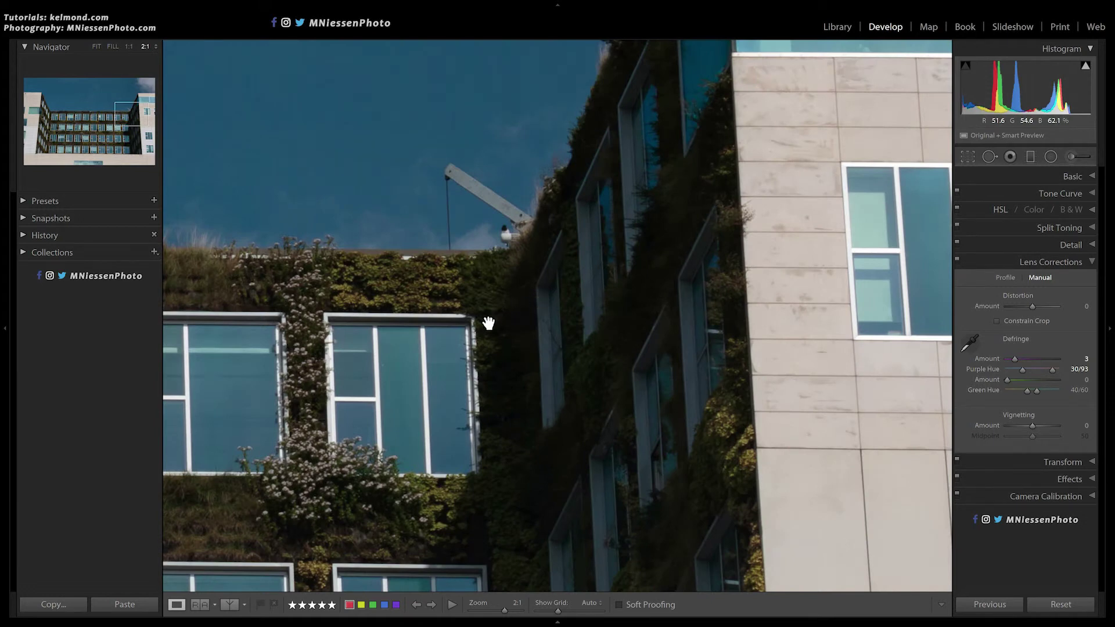
{"action": "left_click_drag", "start_coordinate": [751, 302], "coordinate": [611, 317]}
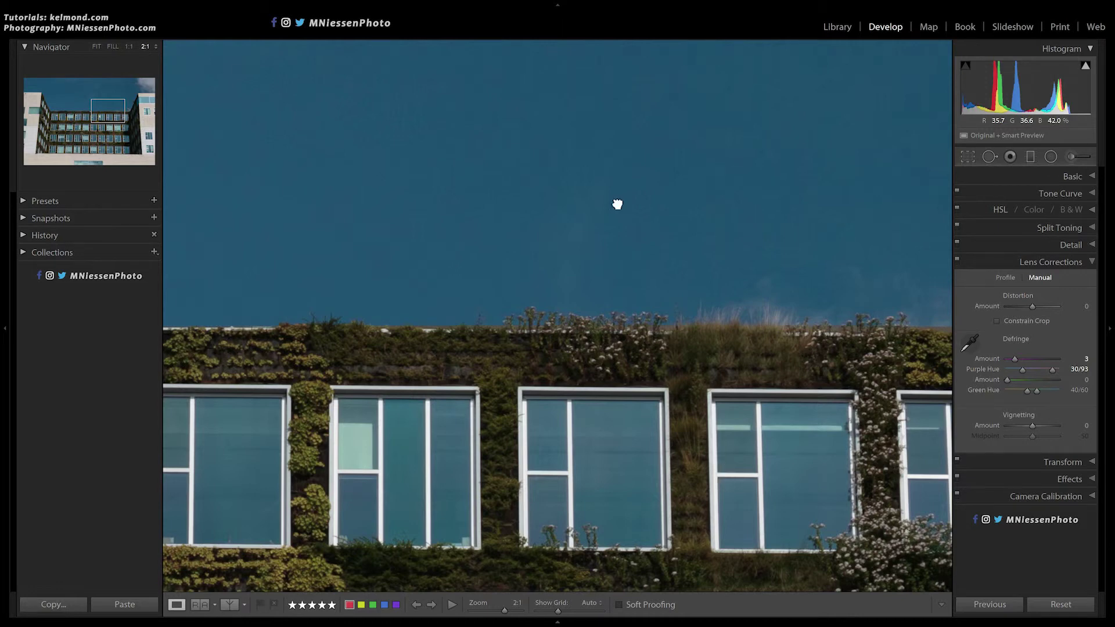
{"action": "left_click_drag", "start_coordinate": [317, 308], "coordinate": [726, 312]}
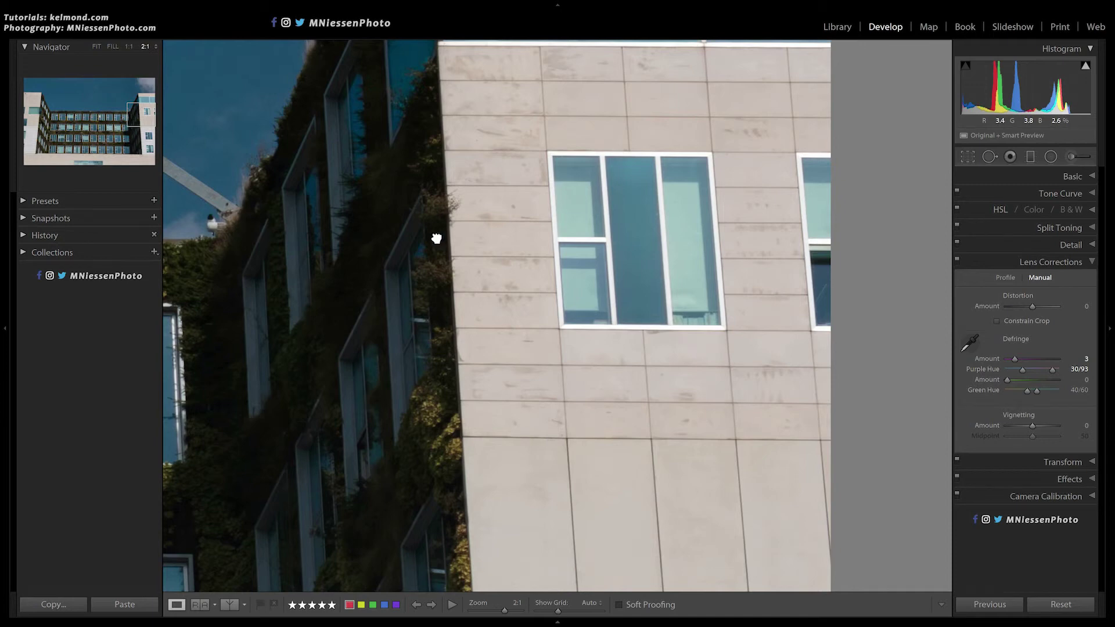
{"action": "left_click_drag", "start_coordinate": [436, 238], "coordinate": [587, 244]}
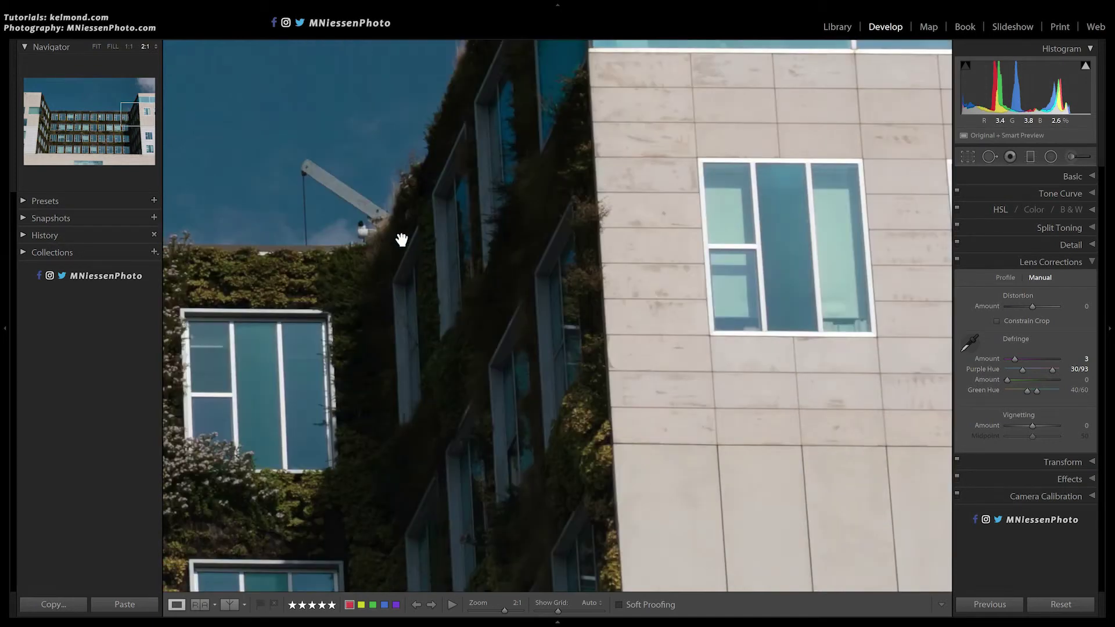
{"action": "left_click_drag", "start_coordinate": [351, 238], "coordinate": [401, 240]}
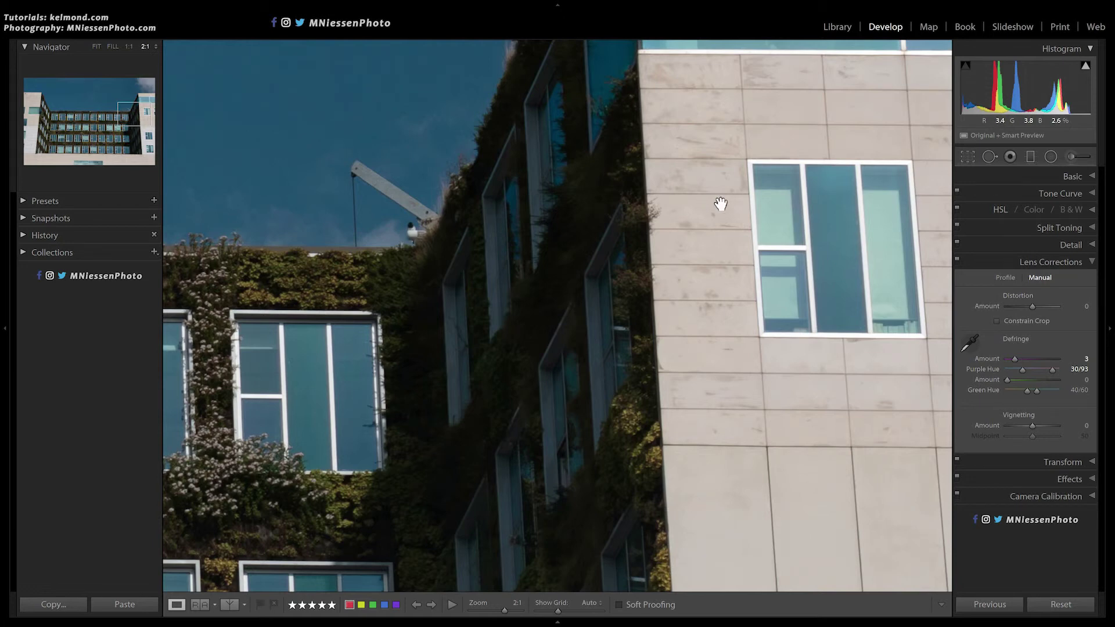
{"action": "left_click_drag", "start_coordinate": [720, 204], "coordinate": [759, 207]}
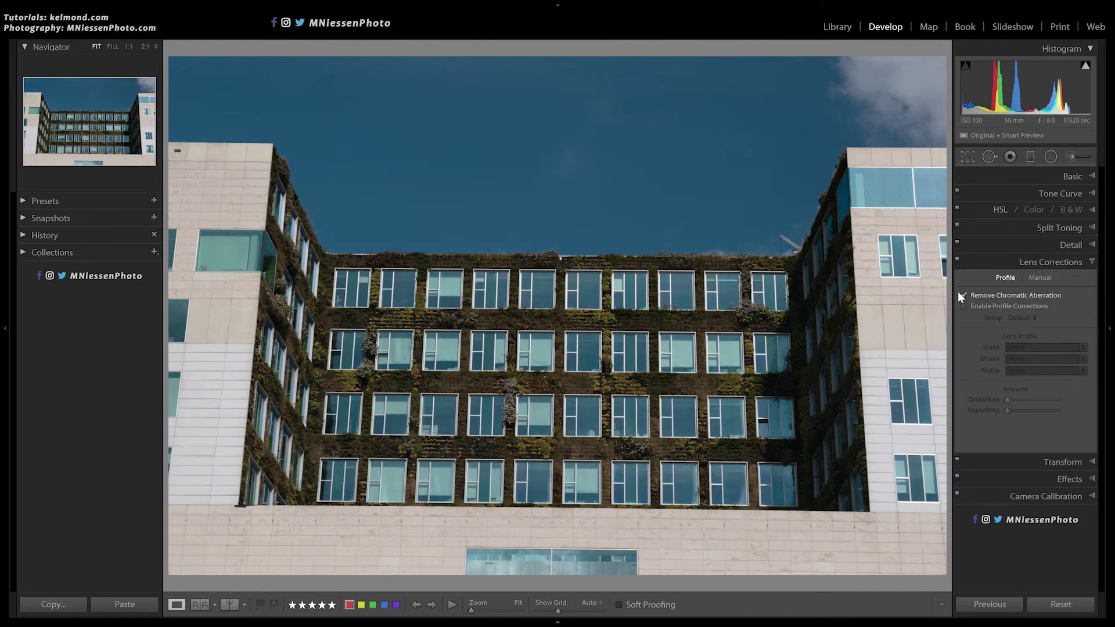
Reopen Manual defringe settings, spot-check the right building and central roofline at 2:1, then fit the photo.
{"action": "left_click", "coordinate": [1041, 277]}
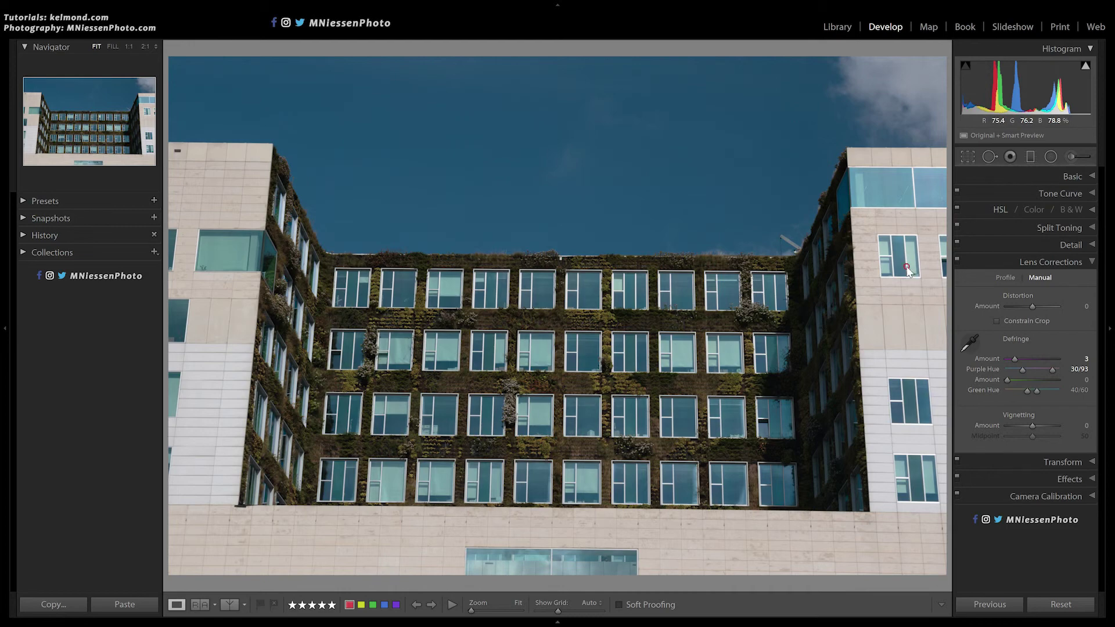
{"action": "left_click", "coordinate": [900, 244]}
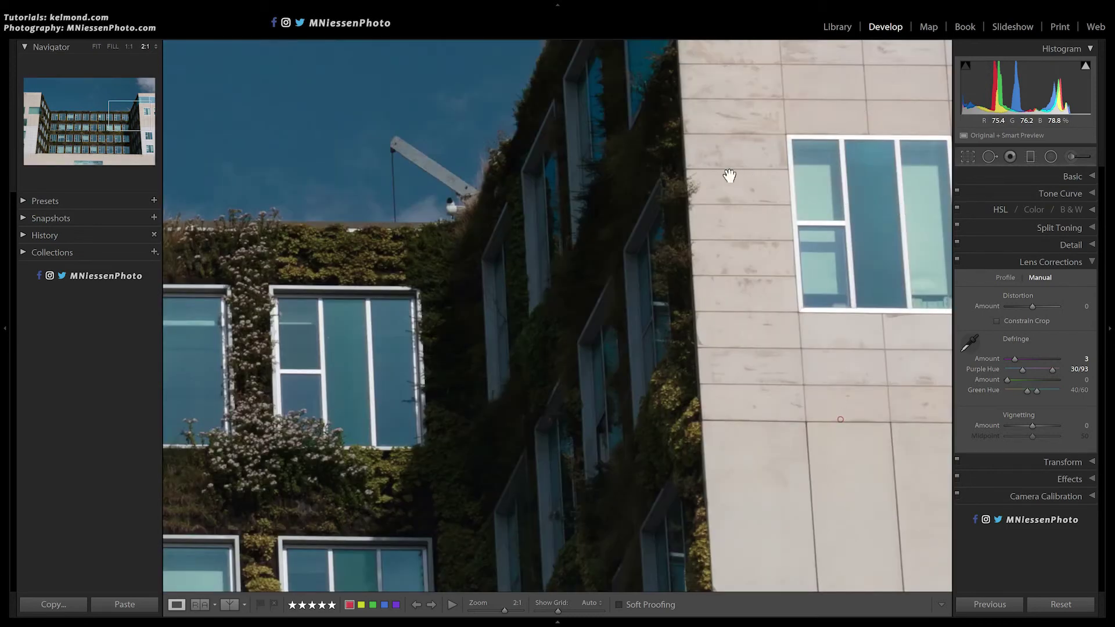
{"action": "left_click_drag", "start_coordinate": [729, 175], "coordinate": [969, 173]}
{"action": "left_click_drag", "start_coordinate": [543, 344], "coordinate": [831, 191]}
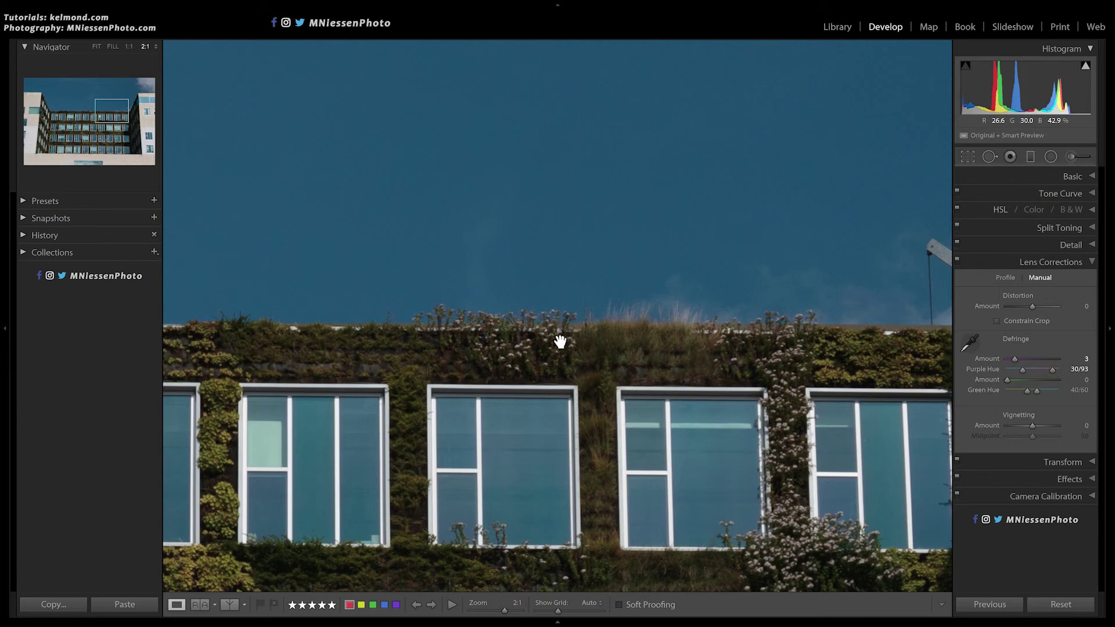
{"action": "left_click", "coordinate": [553, 261]}
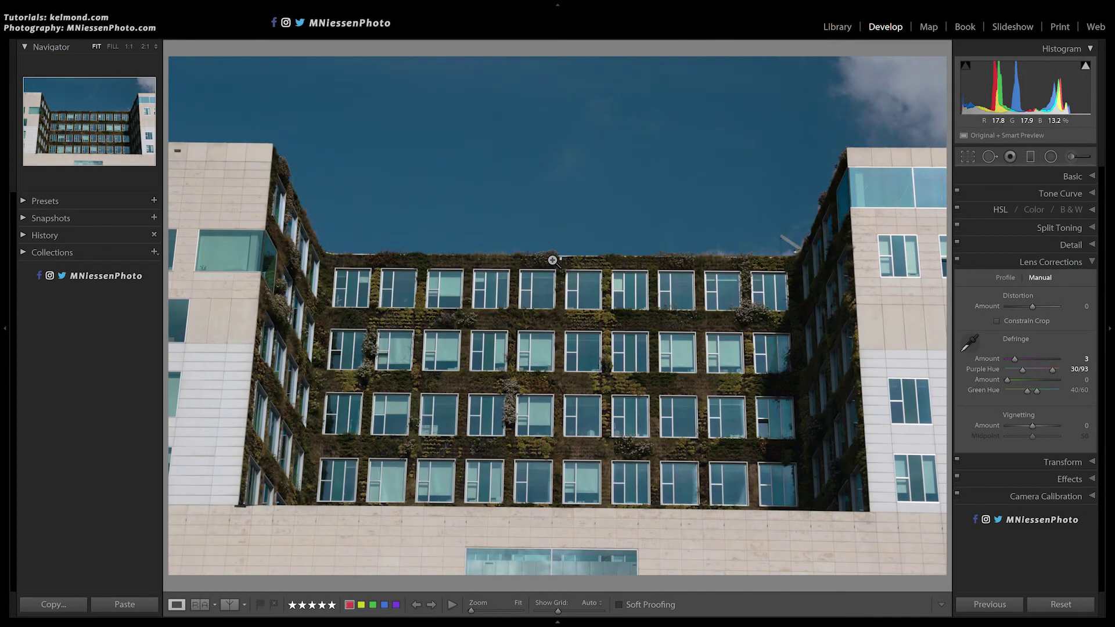